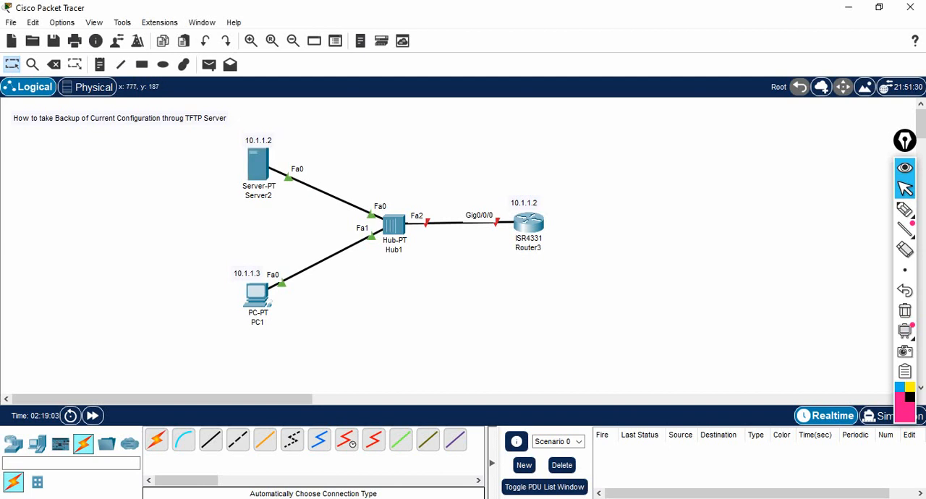
Step: Assign the static IPv4 address 10.1.1.2 to Server2 and close its configuration window
left_click(258, 165)
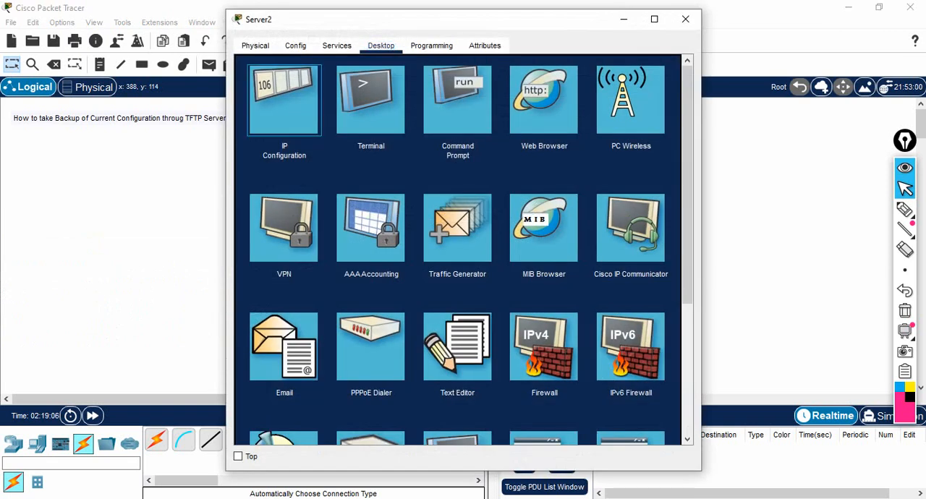
left_click(290, 98)
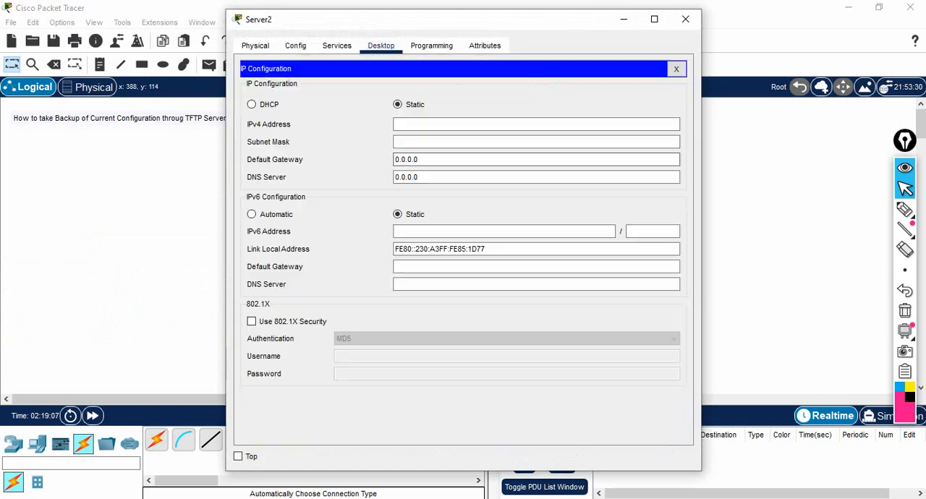
type("10")
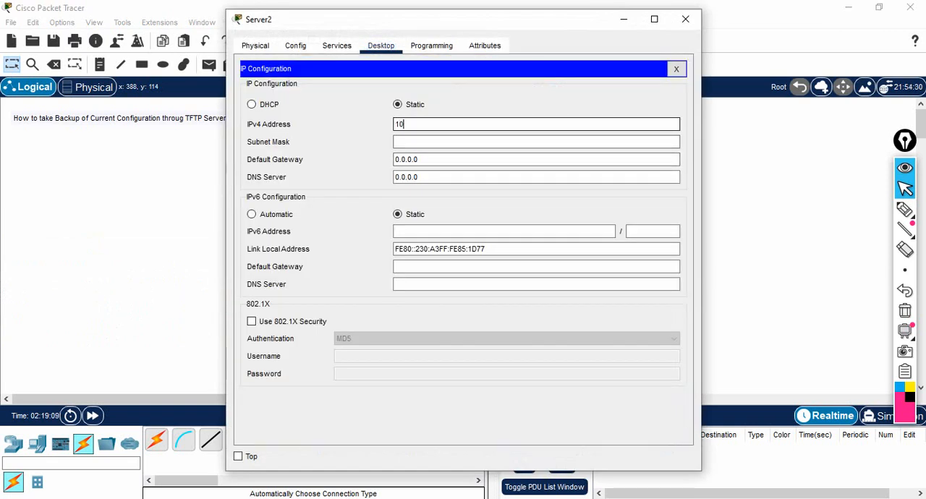
type(".1.1.2")
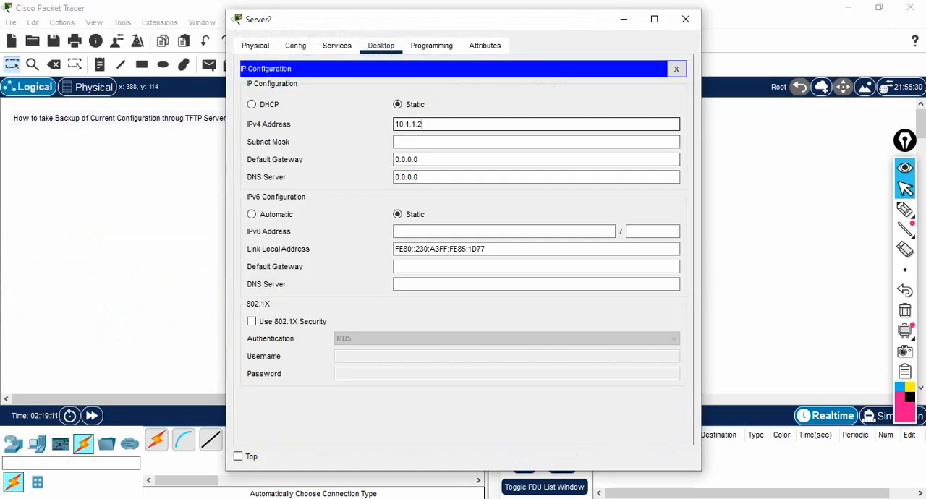
left_click(685, 19)
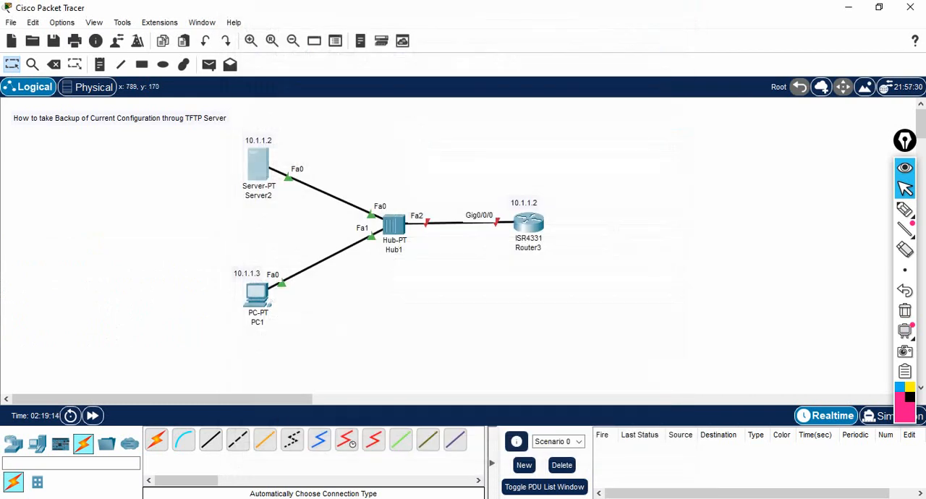
Step: Open Router3's command line in a maximized window and answer no to the initial configuration dialog
left_click(528, 223)
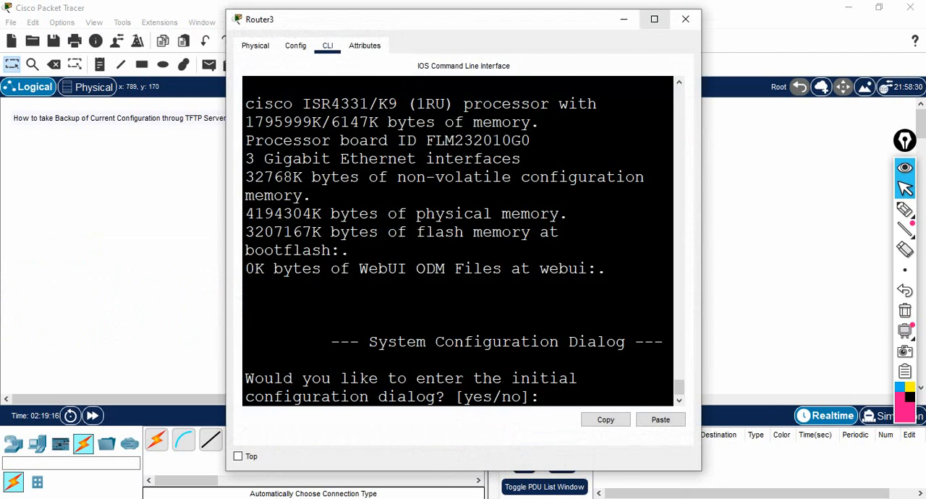
left_click(654, 18)
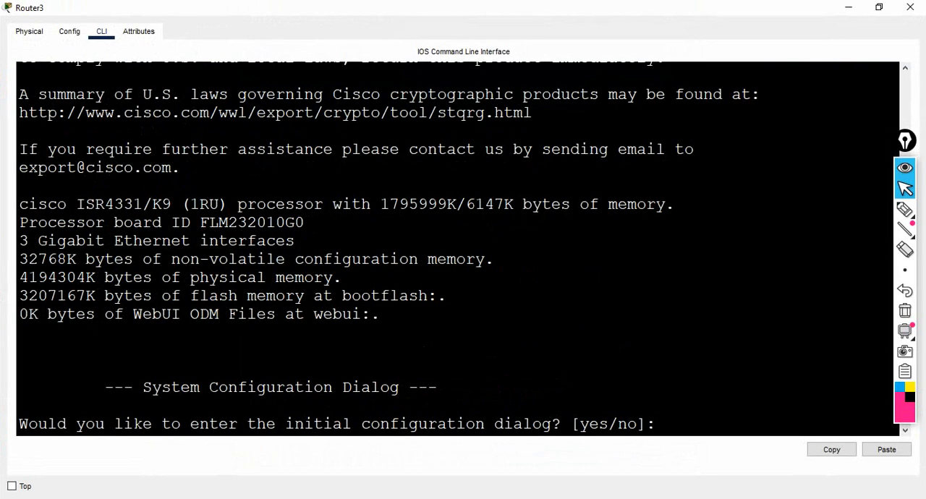
key("Return")
key("Return")
type("no")
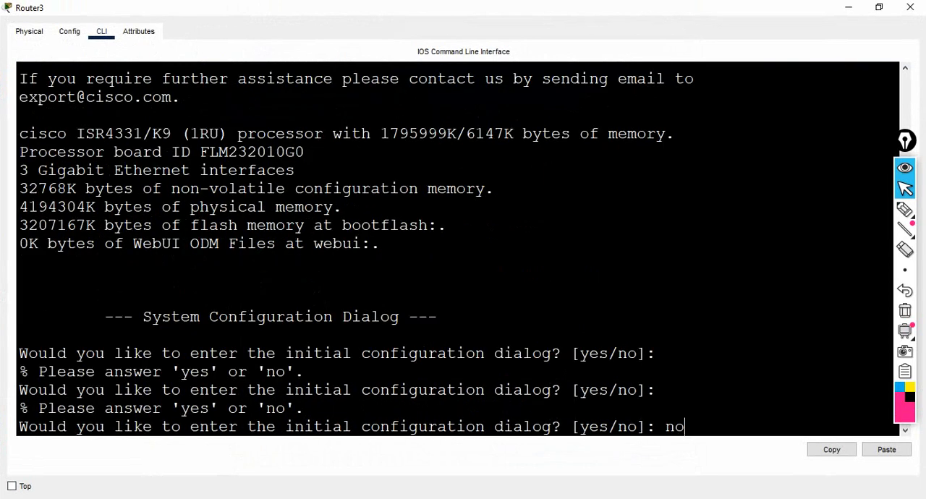
key("Return")
key("Return")
Step: Enter privileged mode on Router3 and go into global configuration mode from the terminal
key("Return")
key("Return")
type("en")
key("Return")
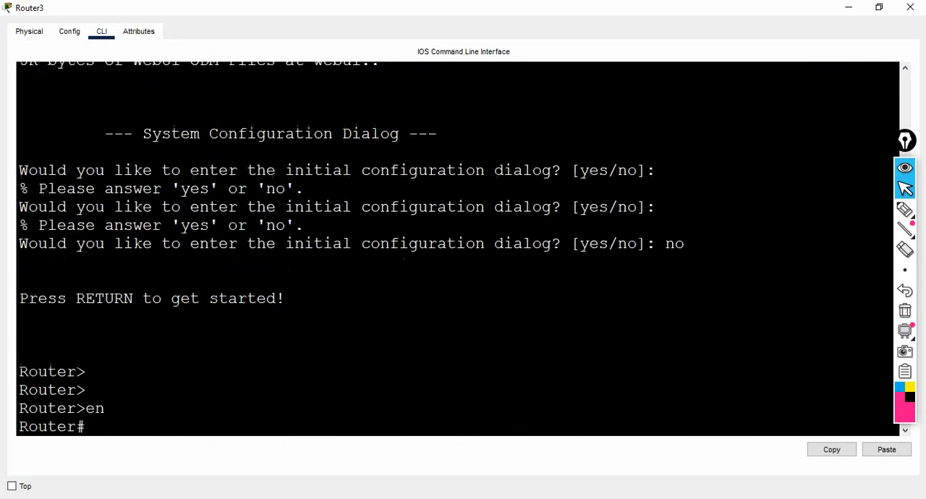
key("Return")
key("Return")
type("config")
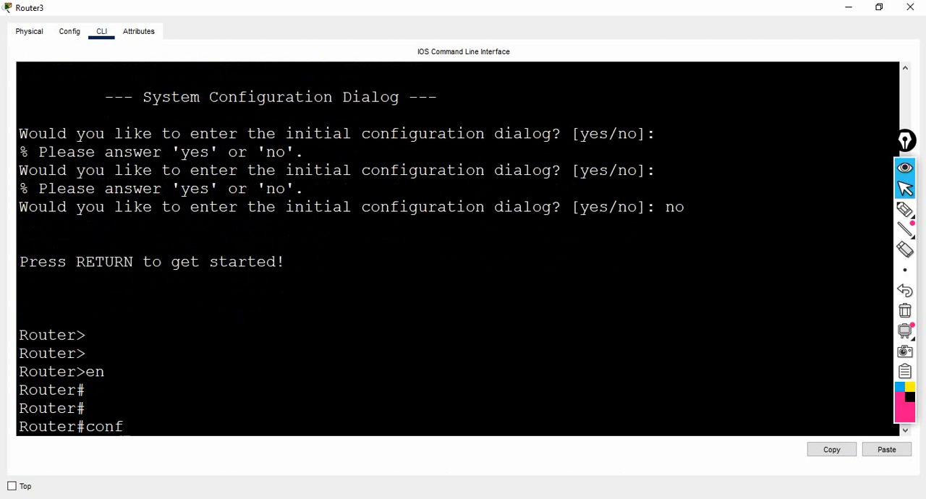
key("Return")
key("Return")
Step: Assign IP address 10.1.1.2 with mask 255.0.0.0 to the router's interface gig0/0/0
type("i")
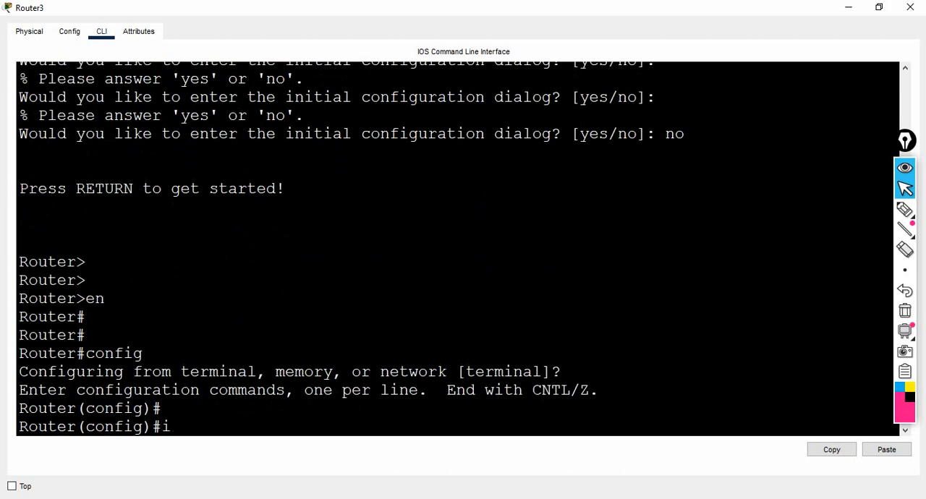
type("nt gig0/0/0")
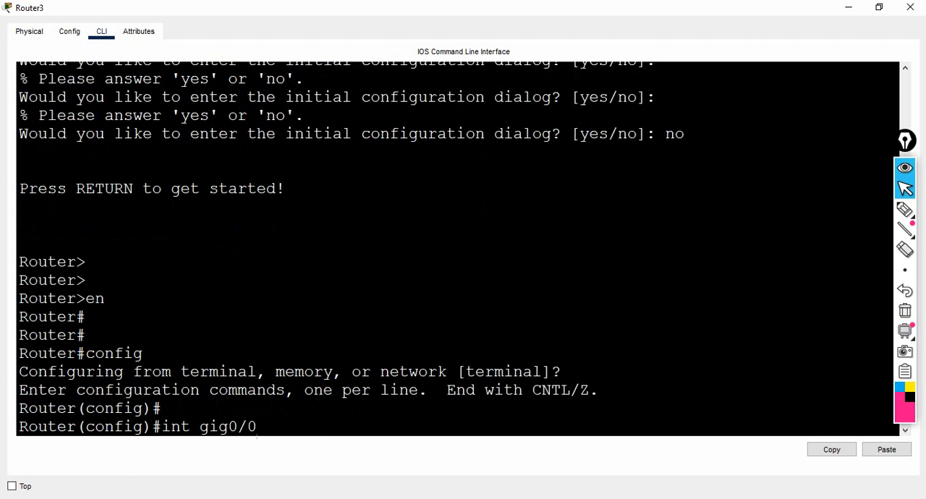
key("Return")
type("ip ad")
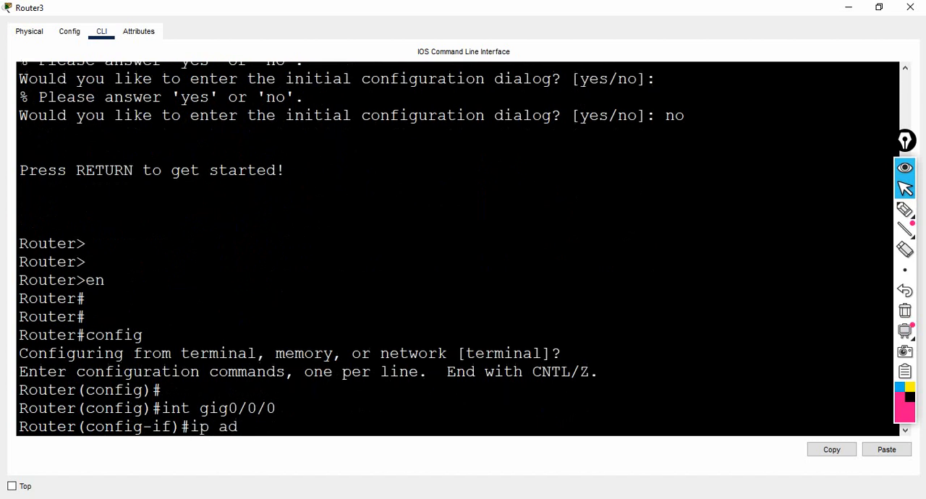
type("d 10.1.1.2 255.0.0.0")
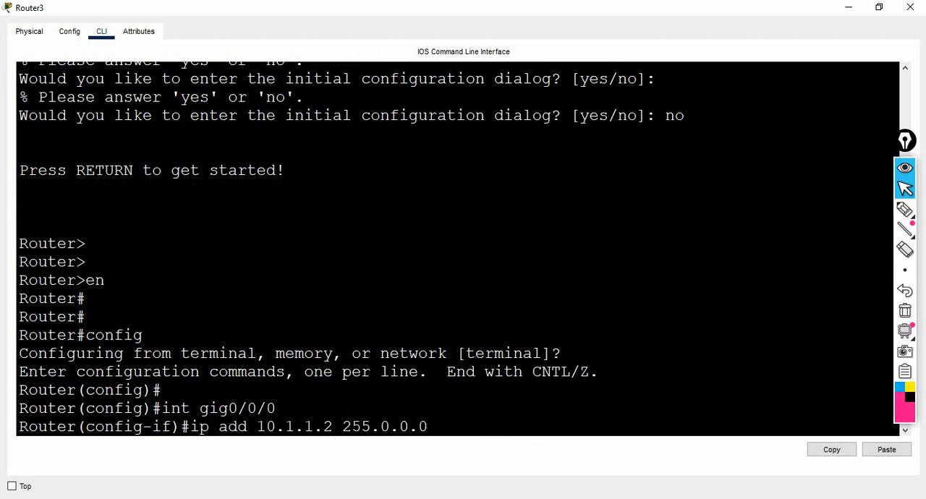
key("Return")
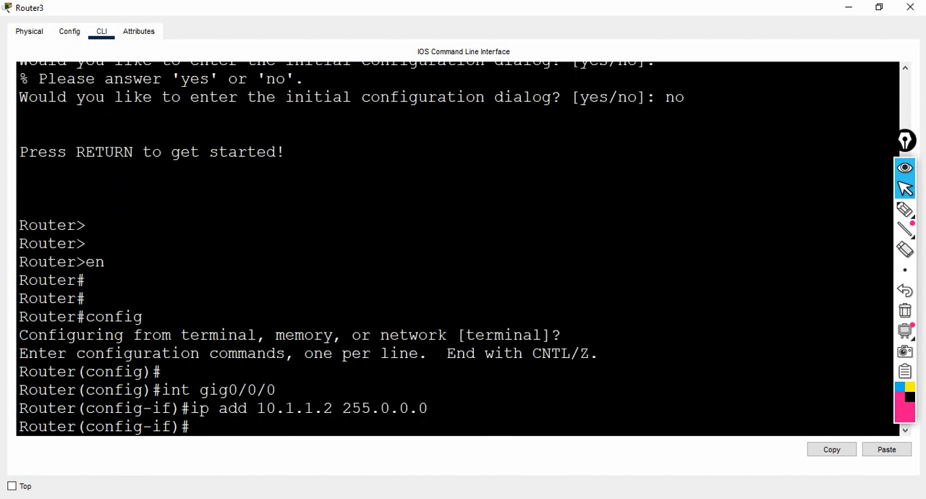
Step: Enable interface gig0/0/0 with the no shut command
type("no shut")
key("Return")
Step: Display the brief IP summary of the router's interfaces without leaving interface configuration mode
key("Return")
key("Return")
type("d")
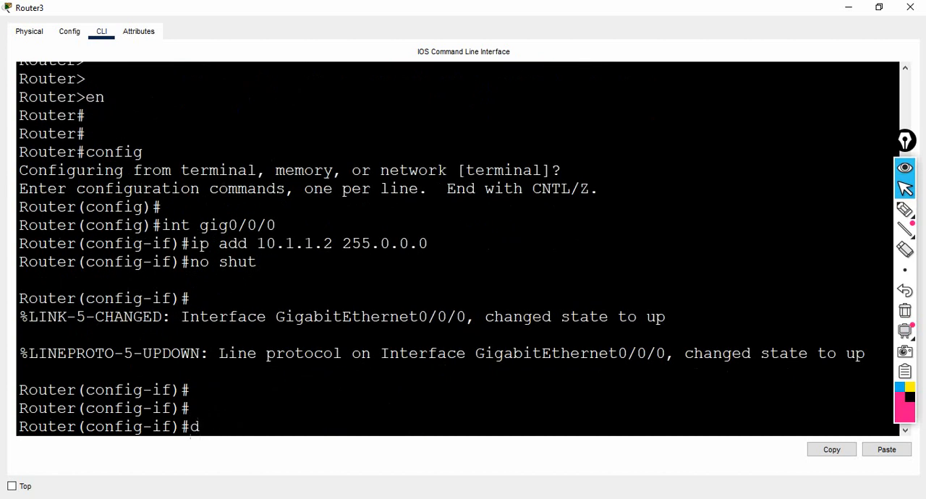
type("o sh int br")
key("Return")
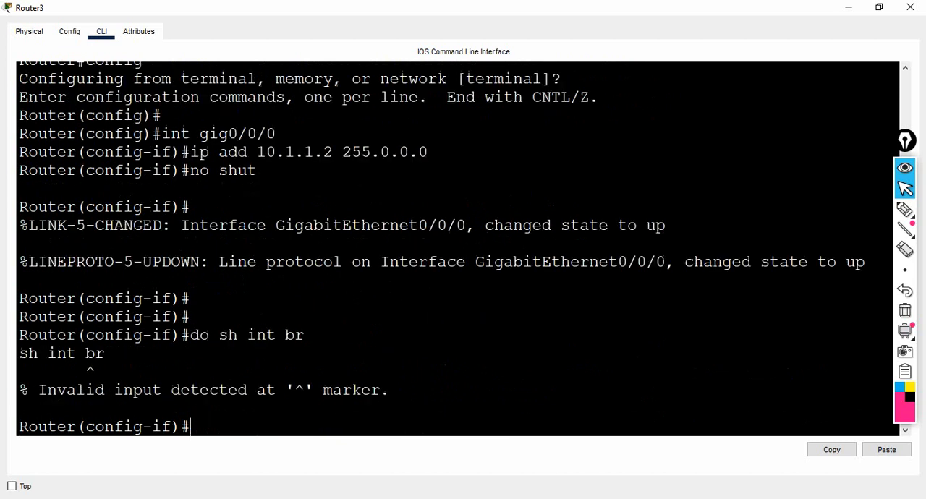
key("Up")
key("Left")
key("Left")
key("Left")
key("Left")
key("Left")
key("Left")
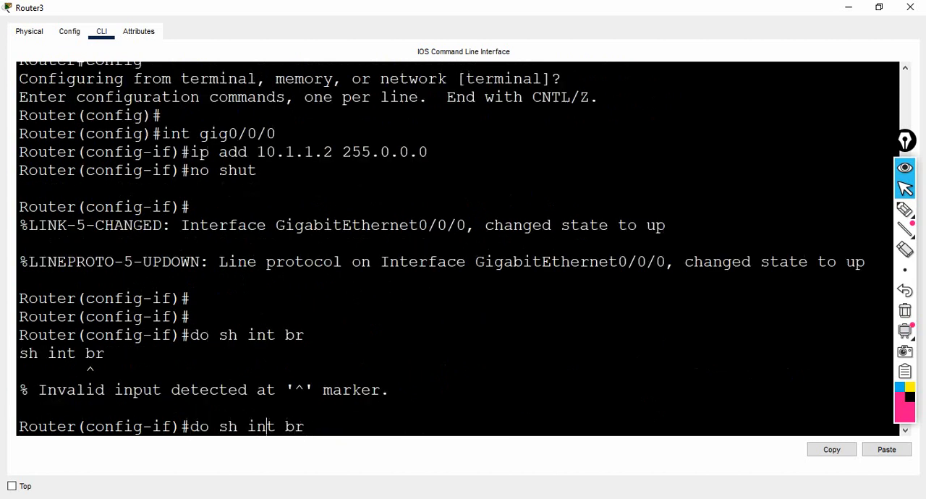
type("ip")
key("Return")
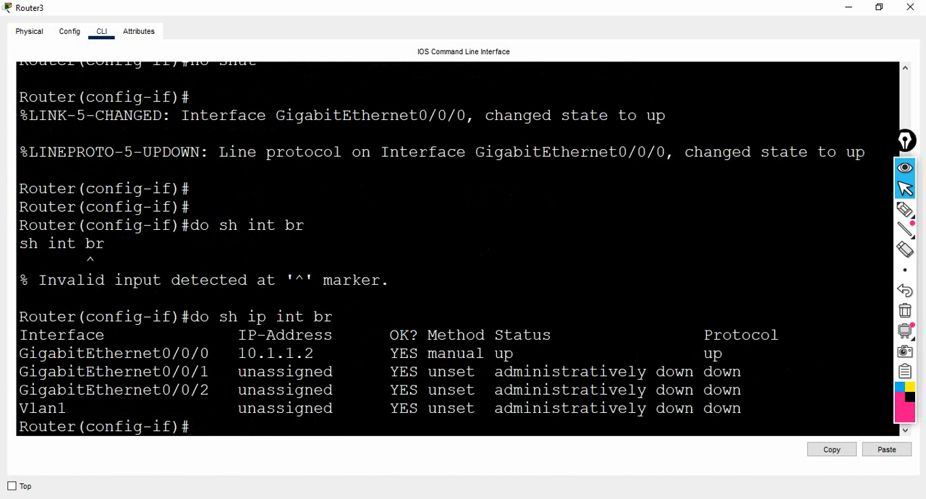
Step: Assign IP address 20.1.1.1 with mask 255.0.0.0 to the router's interface gig0/0/1
type("int gig0")
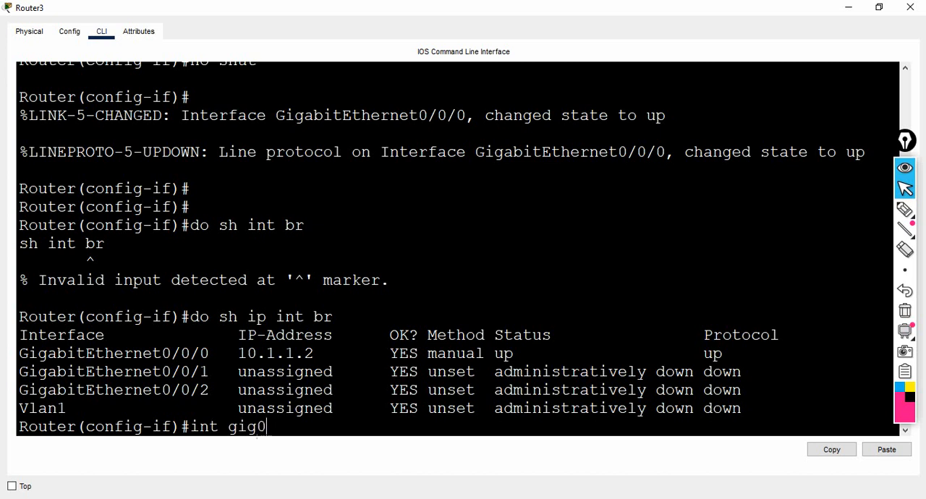
type("/0/1")
key("Return")
type("ip a")
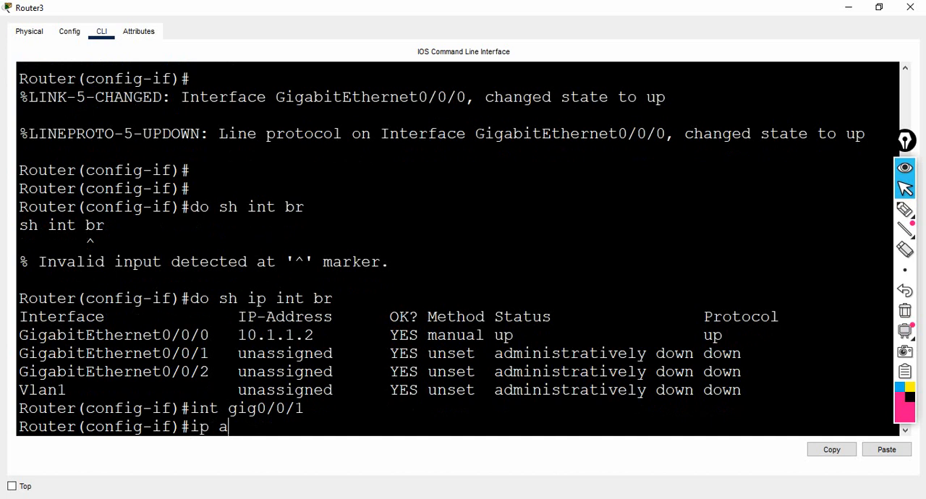
type("dd 20.1.1.1 255.0.0.0")
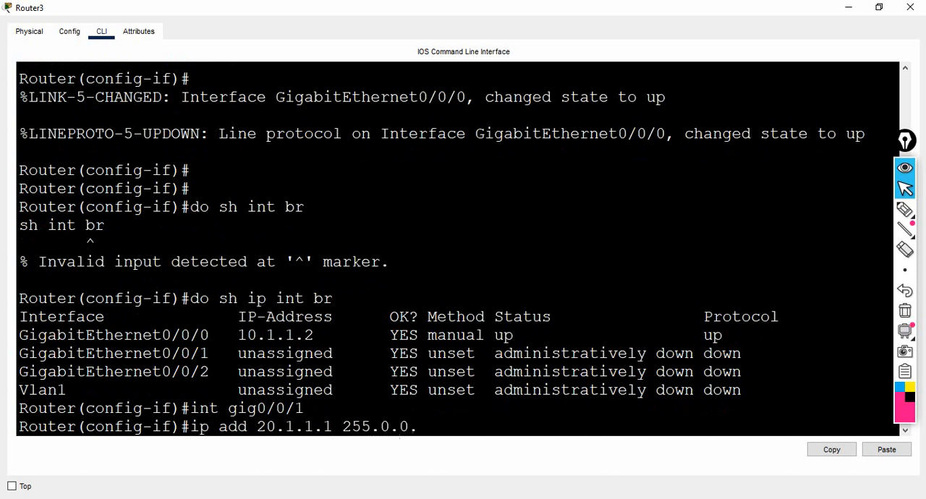
key("Return")
Step: Enable interface gig0/0/1 with the no shut command
type("no shut")
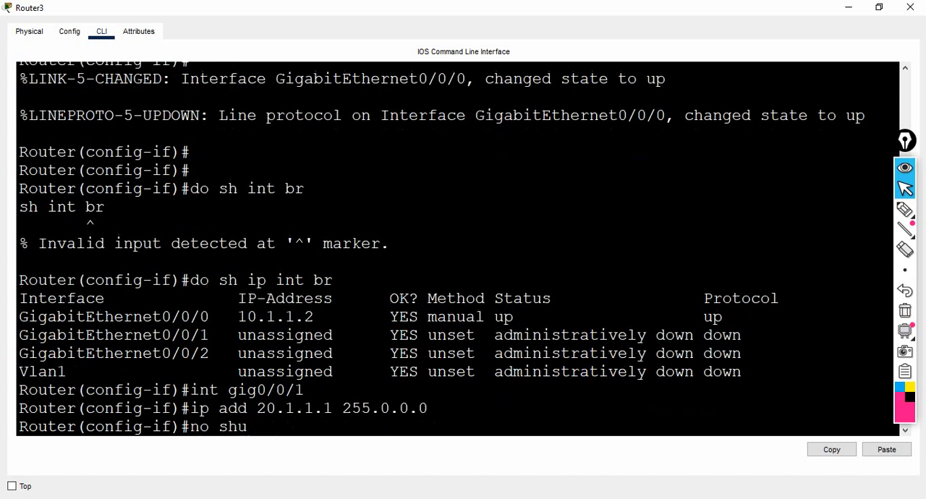
key("Return")
key("Return")
key("Return")
key("Return")
Step: Assign IP address 30.1.1.1 with mask 255.0.0.0 to the router's interface gig0/0/2
type("in")
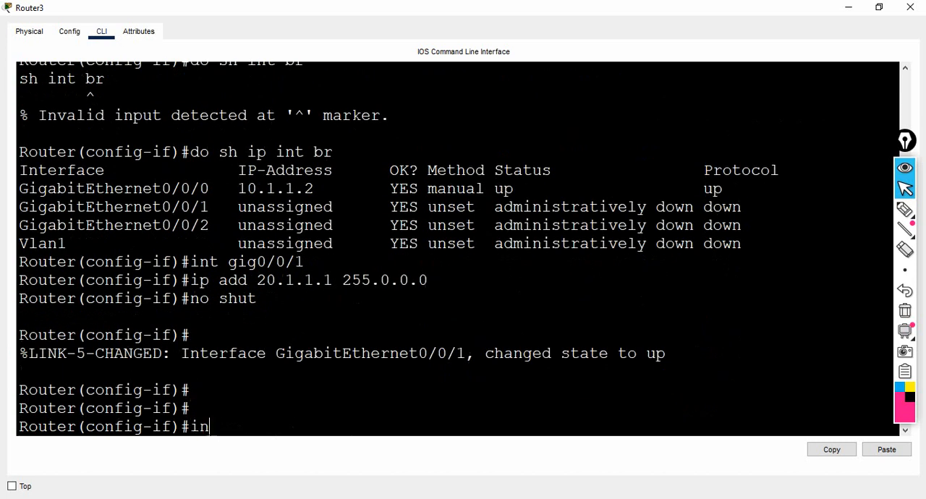
type("t gig0/0/1")
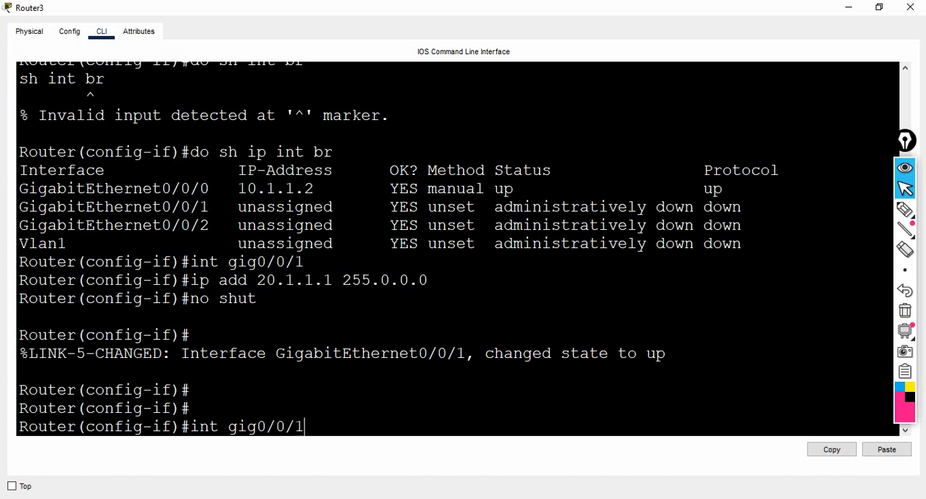
key("BackSpace")
type("2")
key("Return")
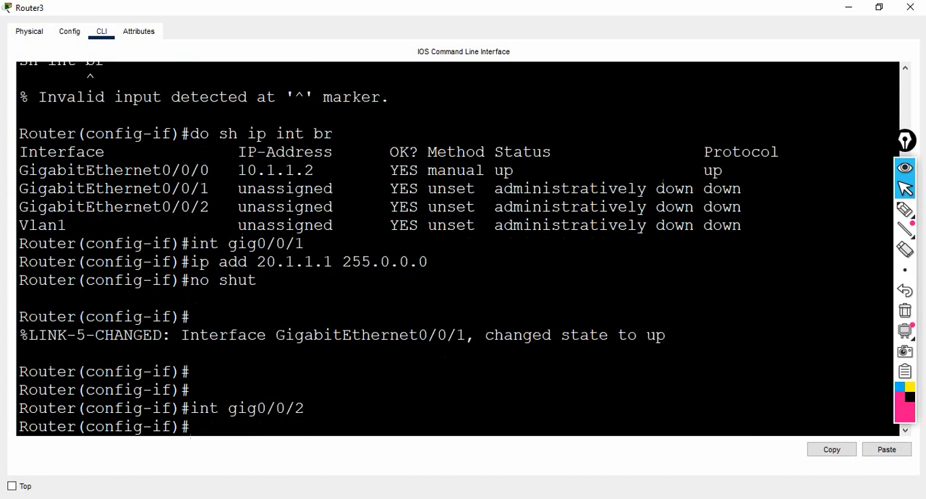
type("ip add 30..")
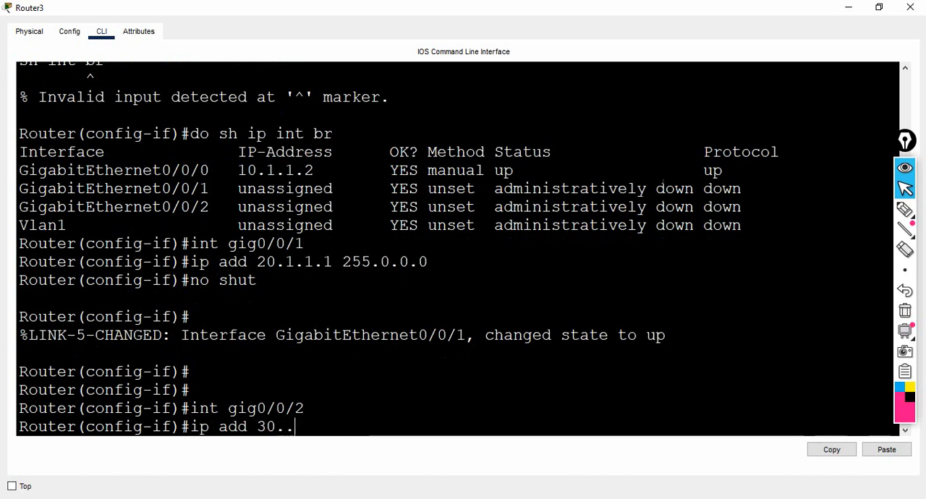
key("BackSpace")
type("1.1.1 2")
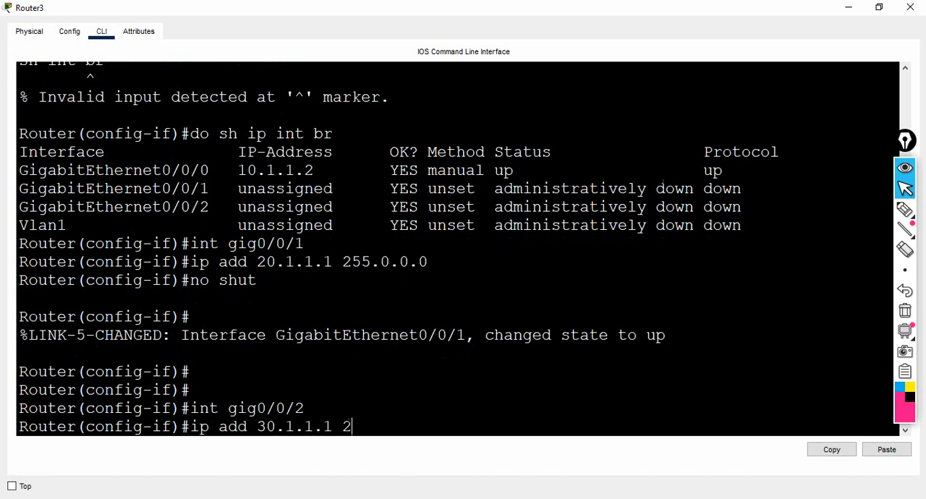
type("55.0.0.0")
key("Return")
Step: Enable interface gig0/0/2 with the no shut command
type("no shut")
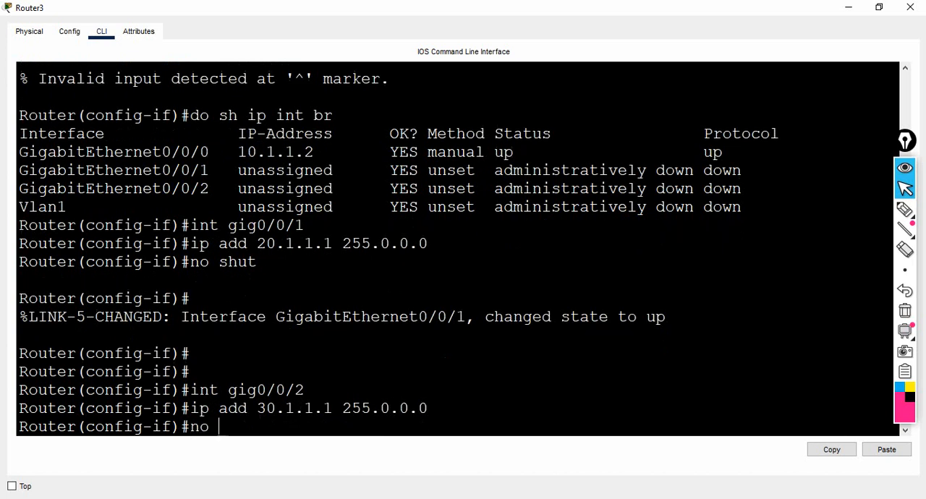
key("Return")
key("Return")
key("Return")
key("Return")
key("Return")
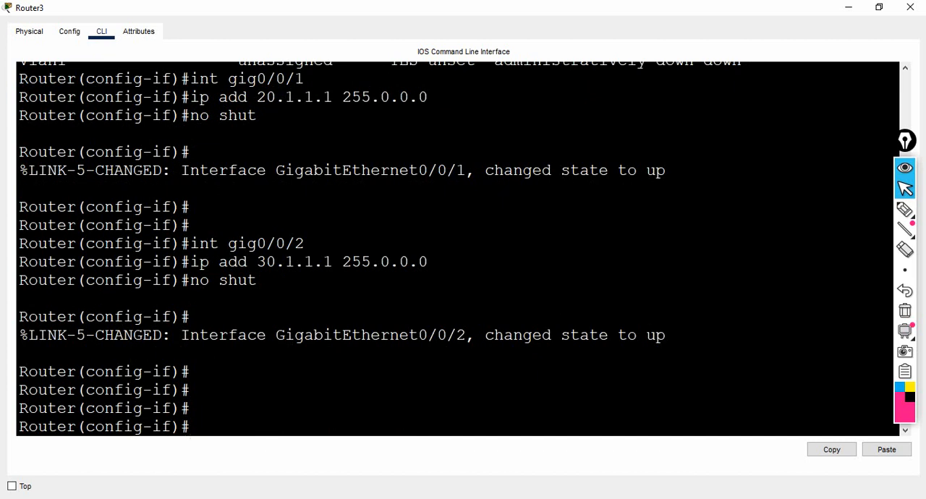
Step: Exit interface configuration mode and return to the router's global configuration mode
type("exit")
key("Return")
key("Return")
key("Return")
Step: Set the router's hostname to R1
key("Return")
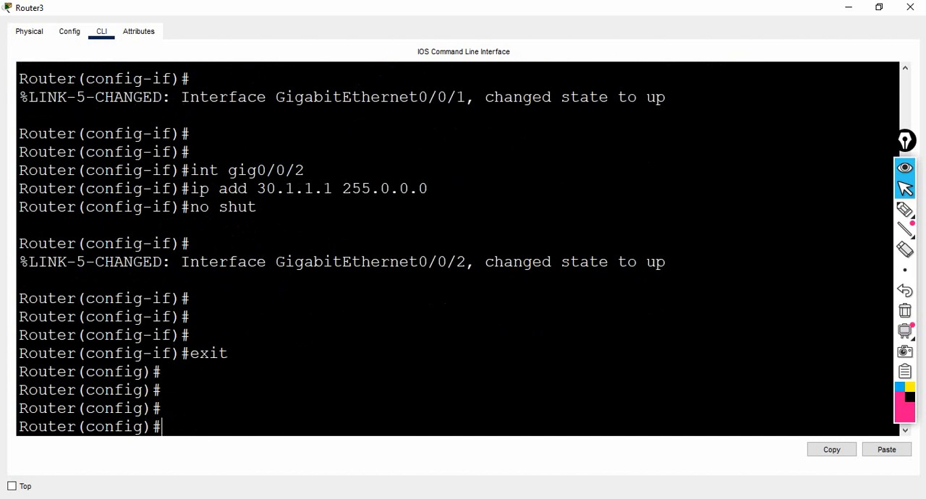
type("host")
key("Return")
type("hostname ")
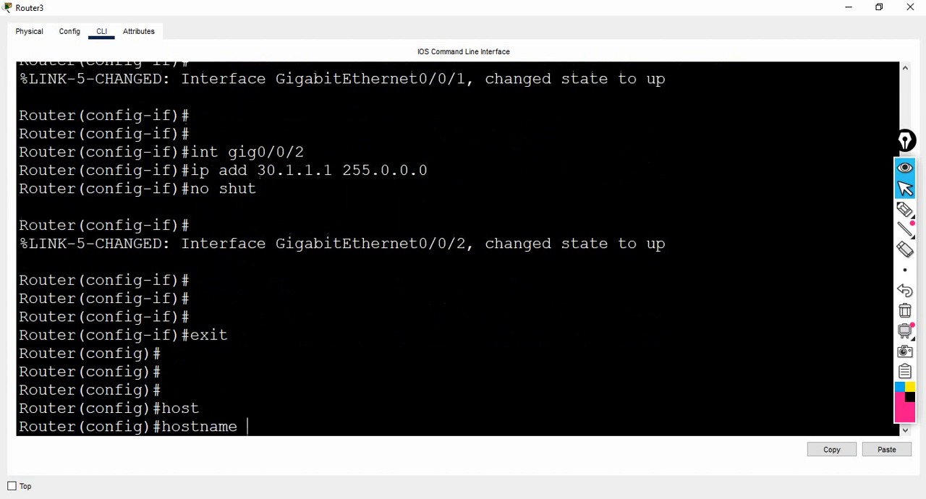
type("ro")
key("BackSpace")
key("BackSpace")
type("R1")
key("Return")
key("Return")
key("Return")
key("Return")
key("Return")
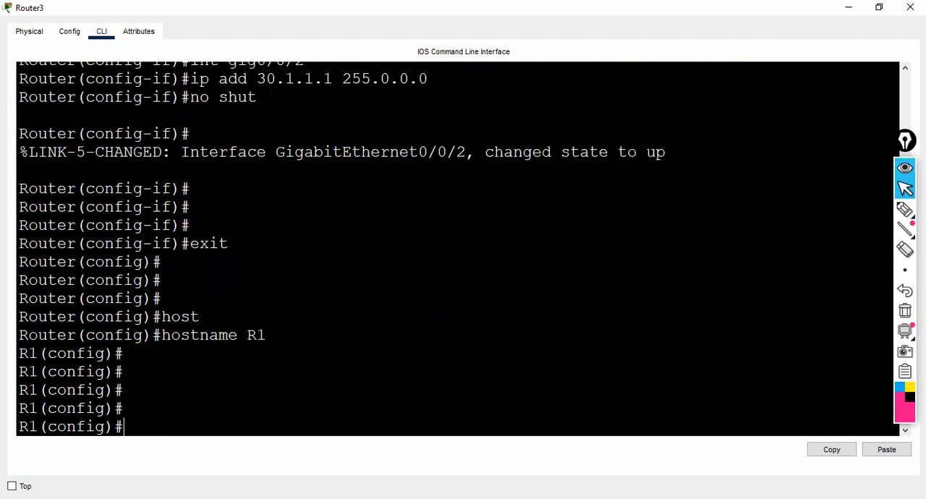
Step: Set the router's enable password in global configuration mode
type("ena")
key("Tab")
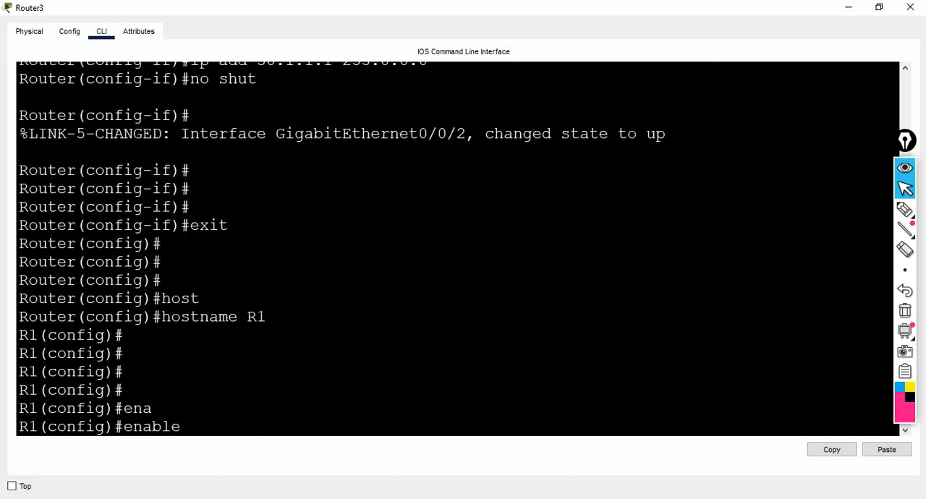
type("pass")
key("Tab")
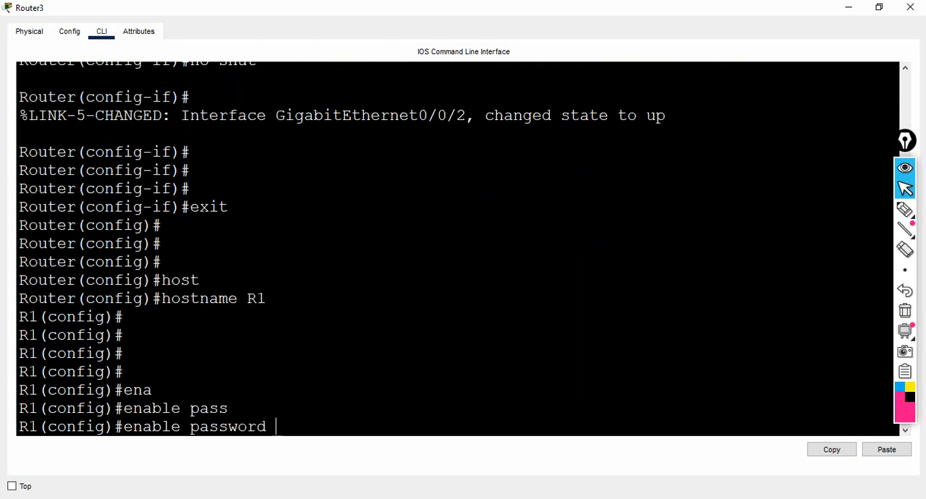
type("abc")
key("Return")
key("Return")
key("Return")
key("Return")
key("Return")
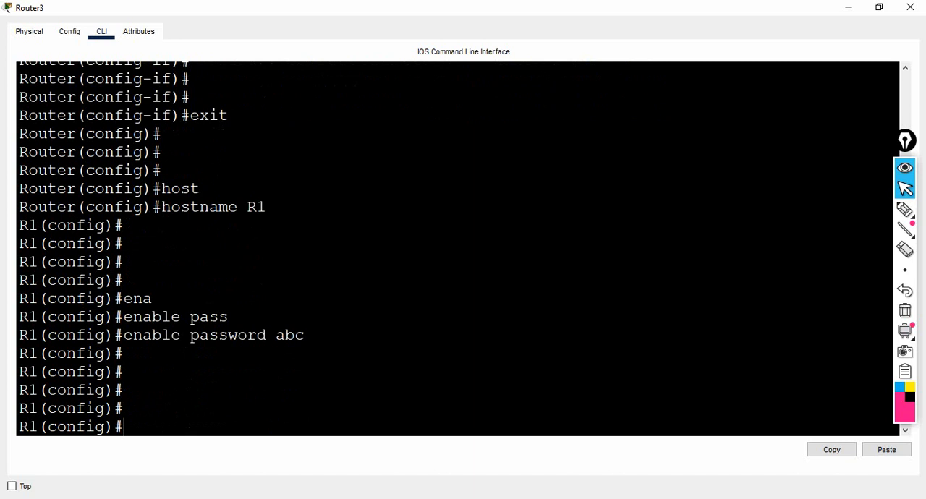
Step: Enter configuration of the router's lines vty 0 5 and set their privilege level to 15
type("lin")
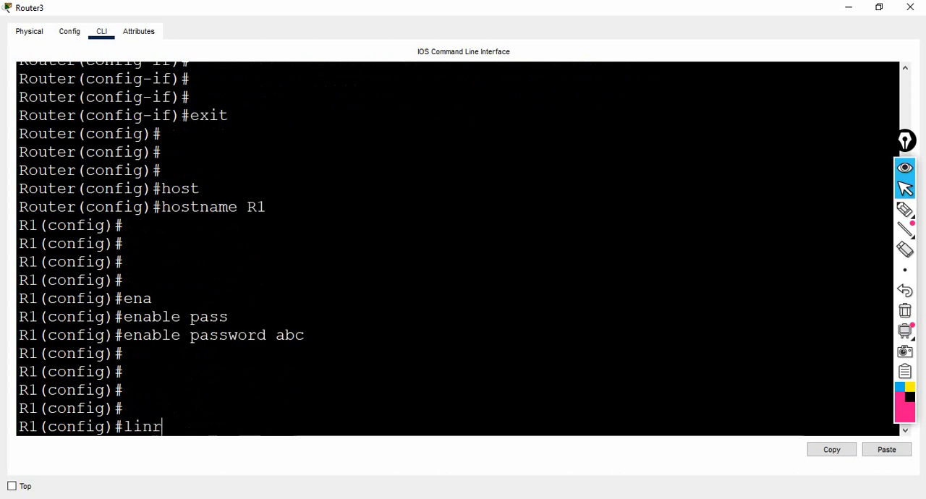
type("e vt")
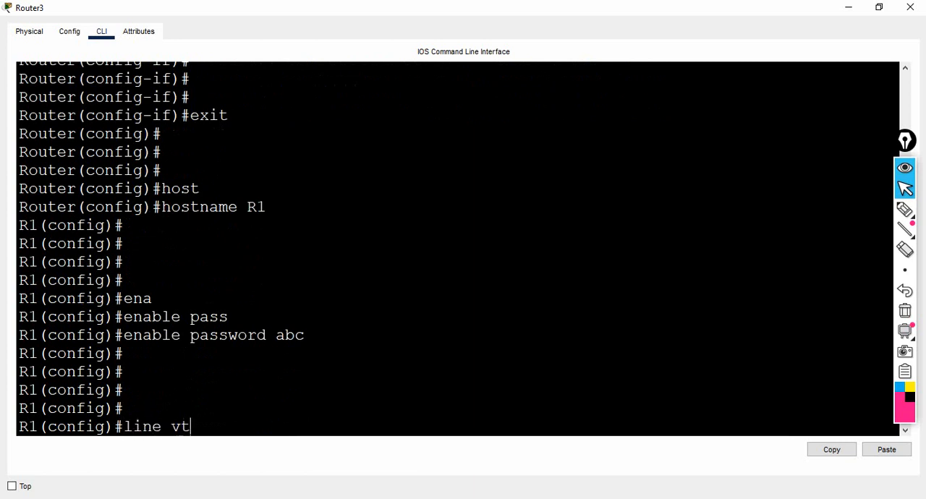
type("y 0 5")
key("Return")
type("r")
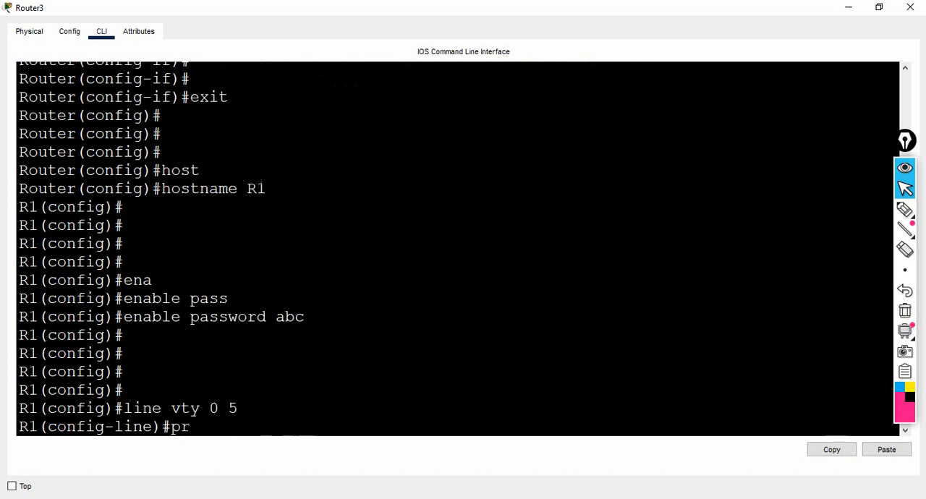
key("Tab")
type("l")
key("Tab")
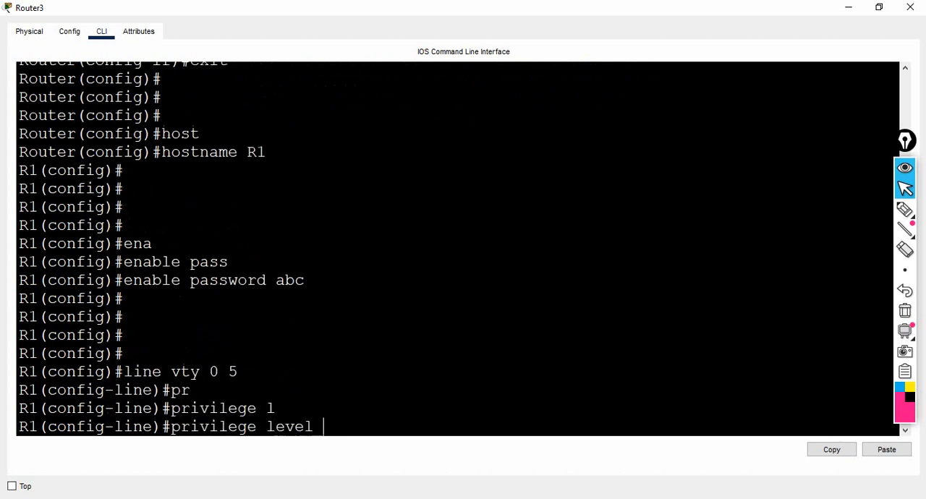
type("15")
key("Return")
key("Return")
key("Return")
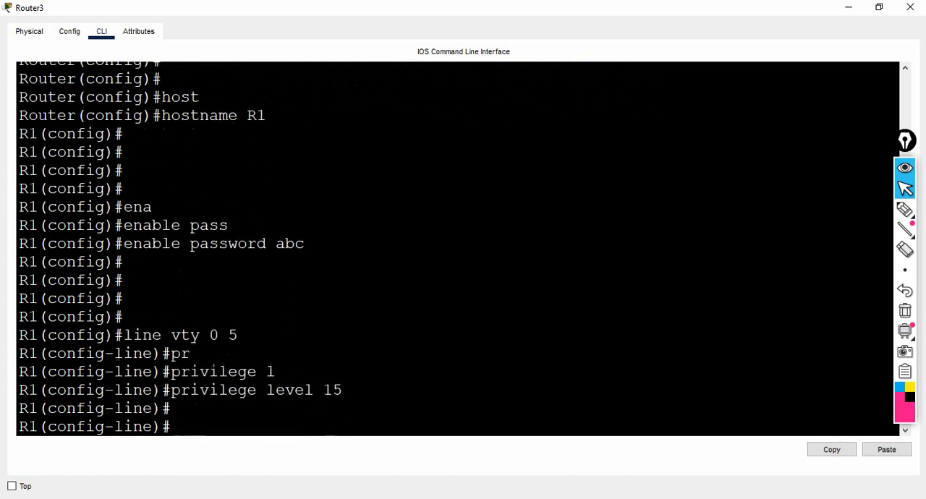
Step: Set the login password for the router's vty lines
type("pass")
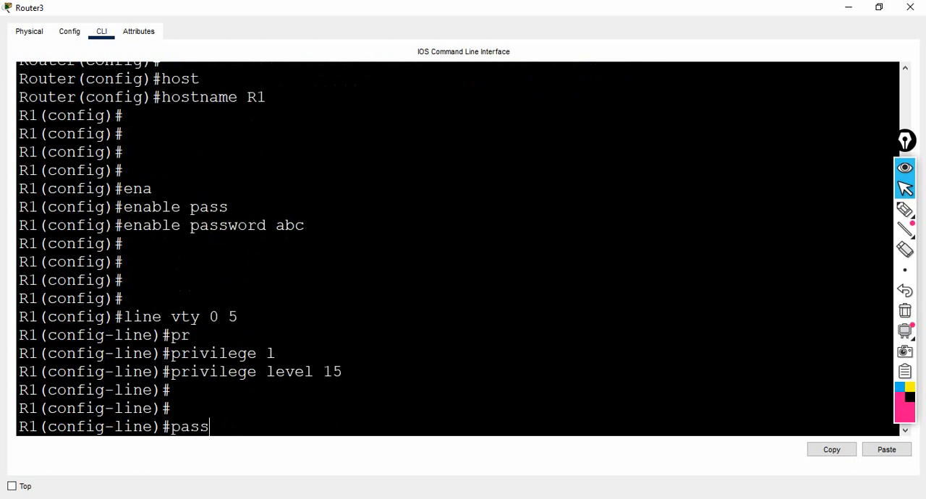
key("Tab")
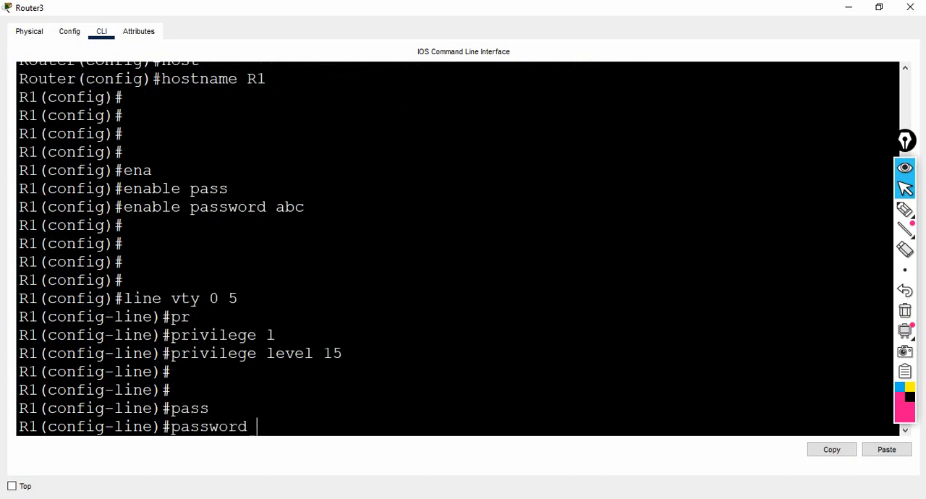
type("ccna")
key("Return")
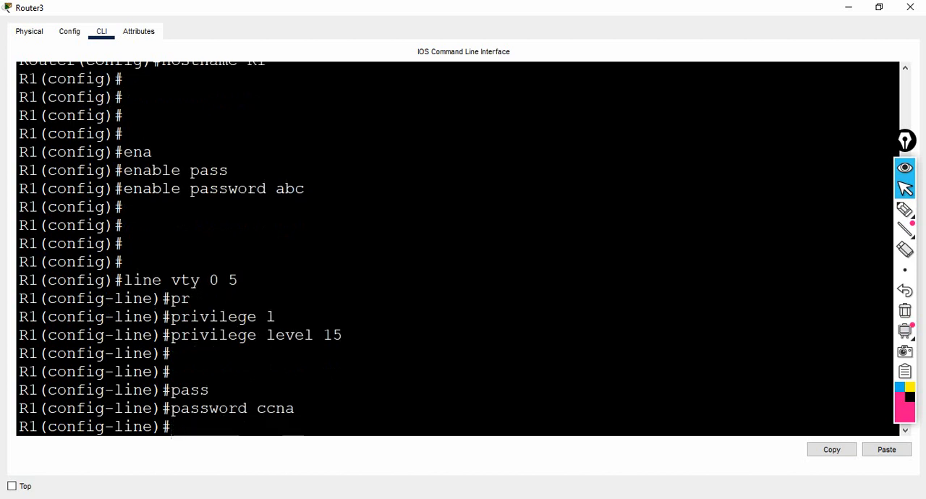
Step: Require local authentication on the vty lines with the login local command
type("log")
key("Tab")
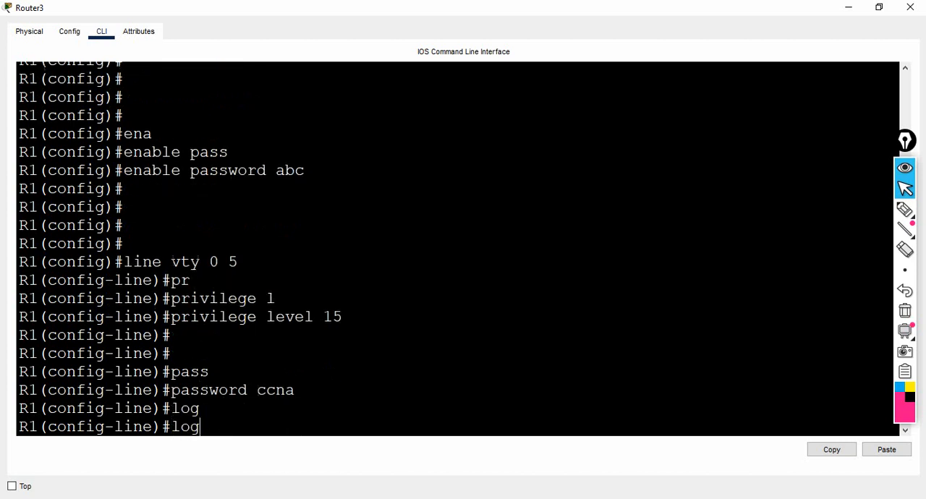
type("in")
key("Tab")
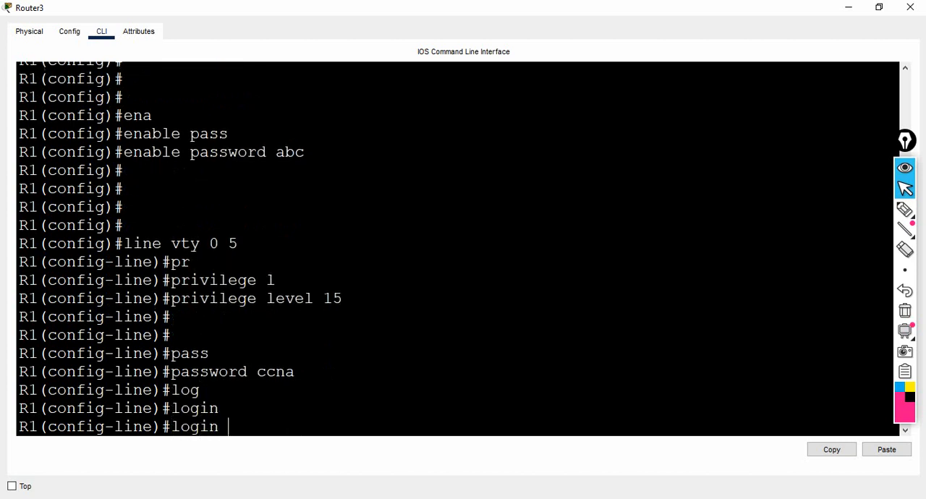
type("lo")
key("Tab")
key("Return")
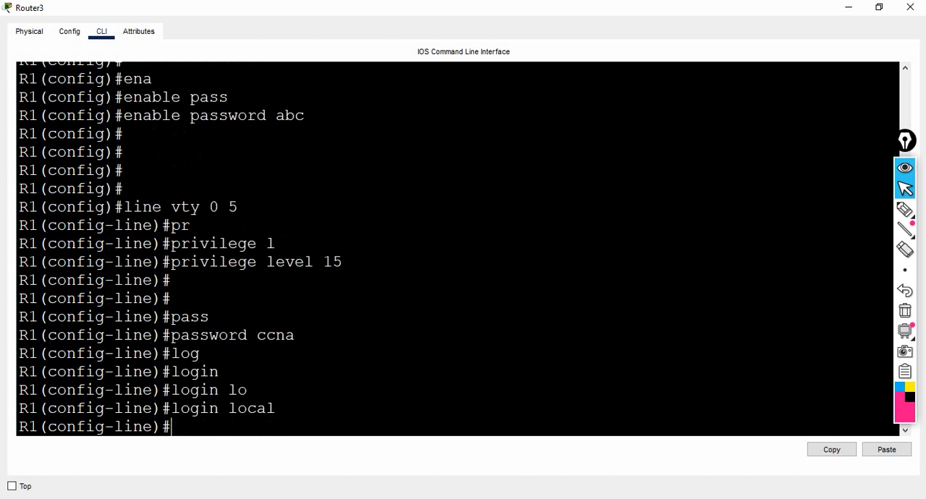
key("Return")
key("Return")
key("Return")
key("Return")
key("Return")
key("Return")
key("Return")
key("Return")
key("Return")
key("Return")
key("Return")
key("Return")
key("Return")
key("Return")
key("Return")
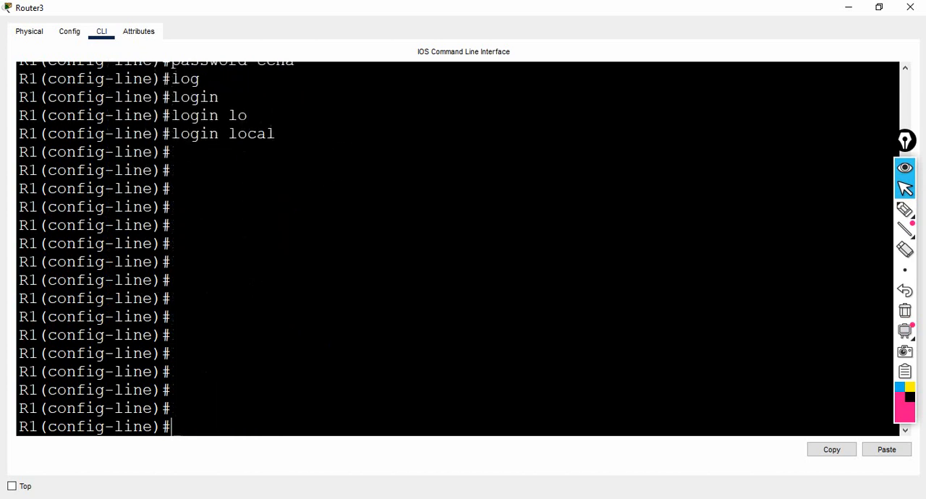
key("Return")
key("Return")
key("Return")
key("Return")
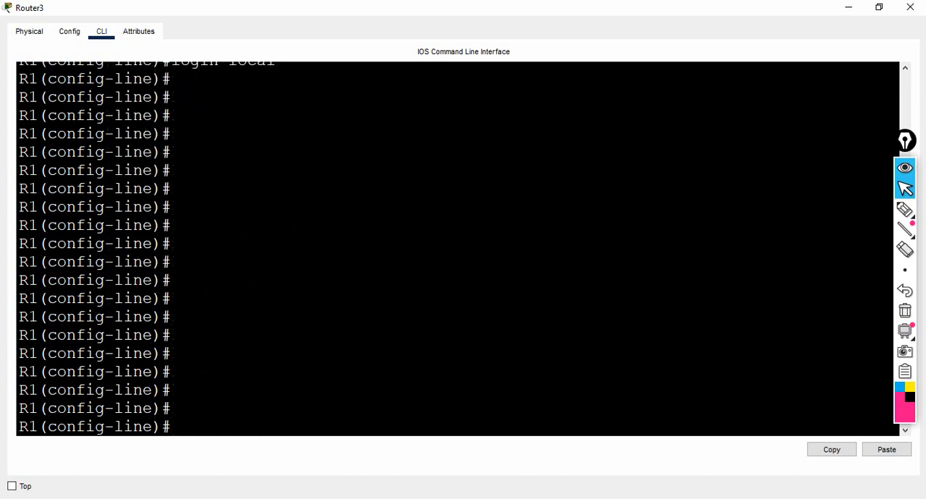
Step: Exit line configuration mode and return to R1's global configuration mode
type("exit")
key("Return")
Step: Show R1's running configuration and review the hostname, enable password, interface addresses and vty line settings through to the end
key("Return")
key("Return")
key("Return")
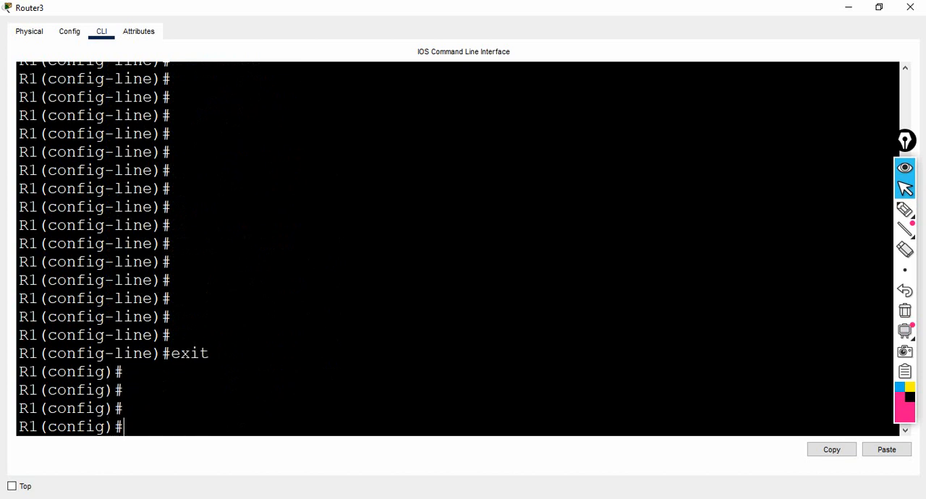
type("do sh runn")
key("Tab")
key("Return")
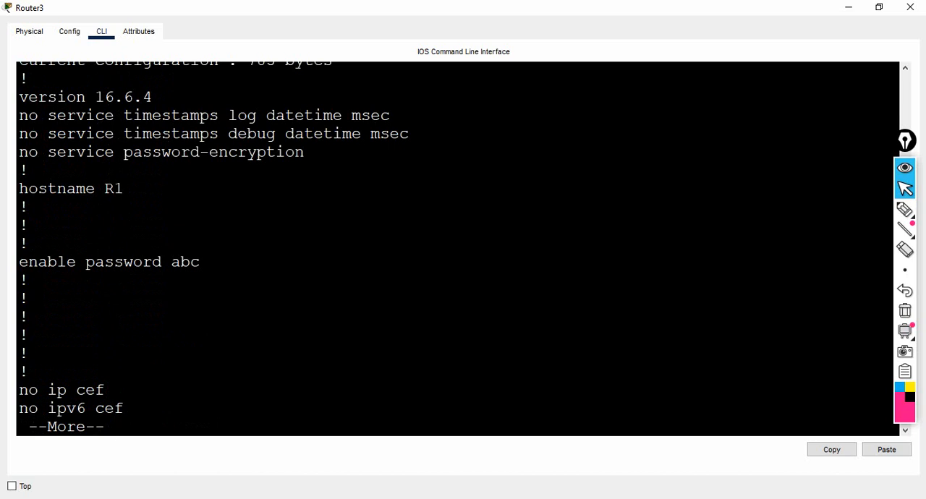
left_click_drag(19, 188, 115, 188)
left_click(115, 190)
left_click_drag(19, 261, 190, 262)
key("Return")
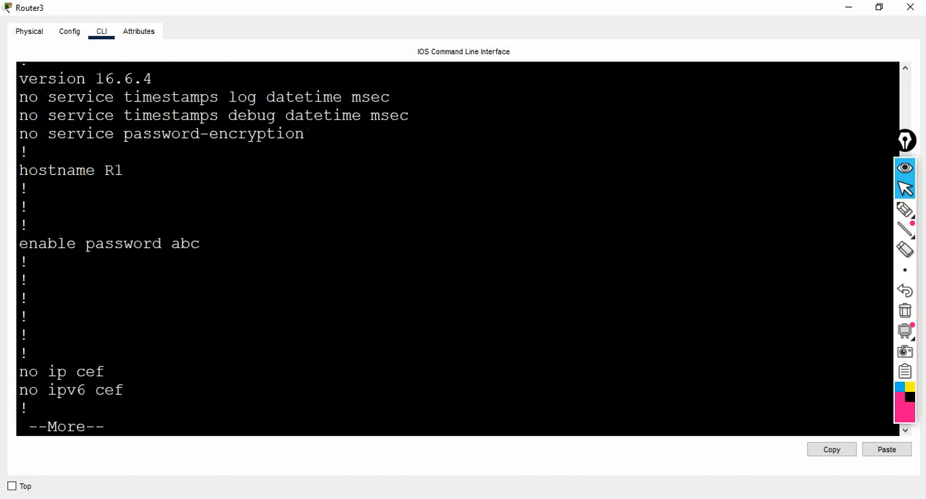
key("Return")
key("Return")
key("Return")
key("Return")
key("Return")
key("Return")
key("Return")
key("Return")
key("Return")
key("Return")
key("Return")
key("Return")
key("Return")
key("Return")
key("Return")
key("Return")
key("Return")
key("Return")
key("Return")
key("Return")
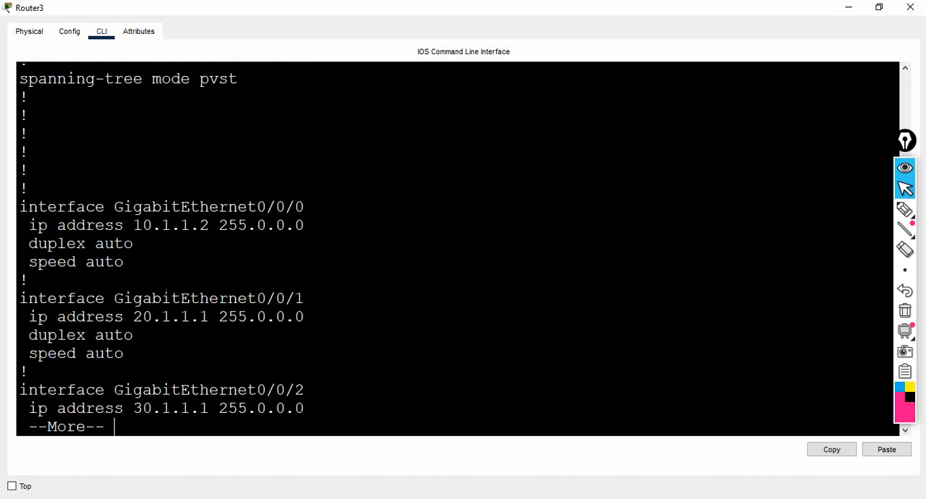
key("Return")
key("Return")
key("Return")
key("Return")
key("Return")
key("Return")
key("Return")
key("Return")
key("Return")
key("Return")
key("Return")
key("Return")
key("Return")
key("Return")
key("Return")
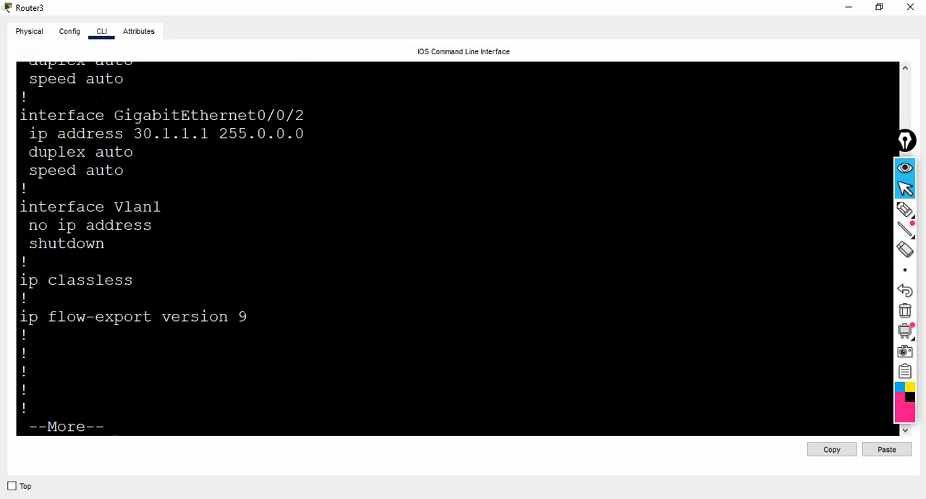
key("Return")
key("Return")
key("Return")
key("Return")
key("Return")
key("Return")
key("Return")
key("Return")
key("Return")
key("Return")
key("Return")
key("Return")
key("Return")
key("Return")
key("Return")
key("Return")
key("Return")
key("Return")
key("Return")
key("Return")
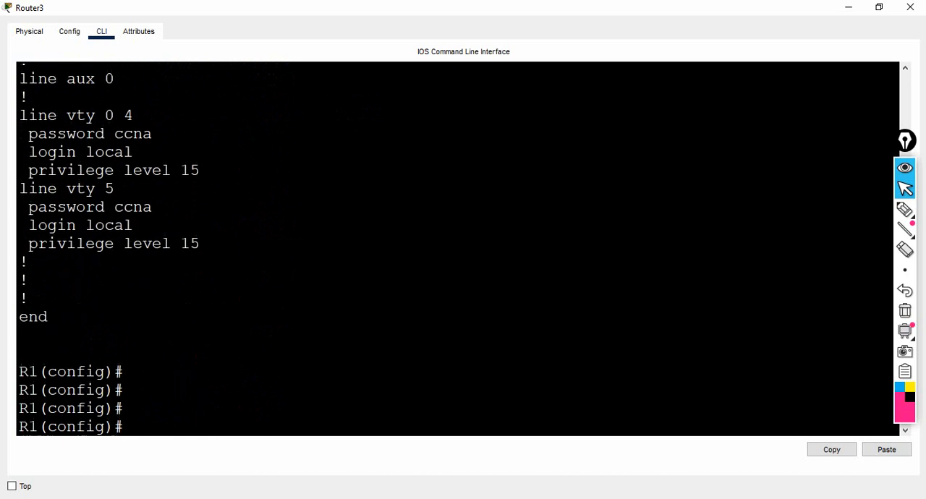
key("Return")
key("Return")
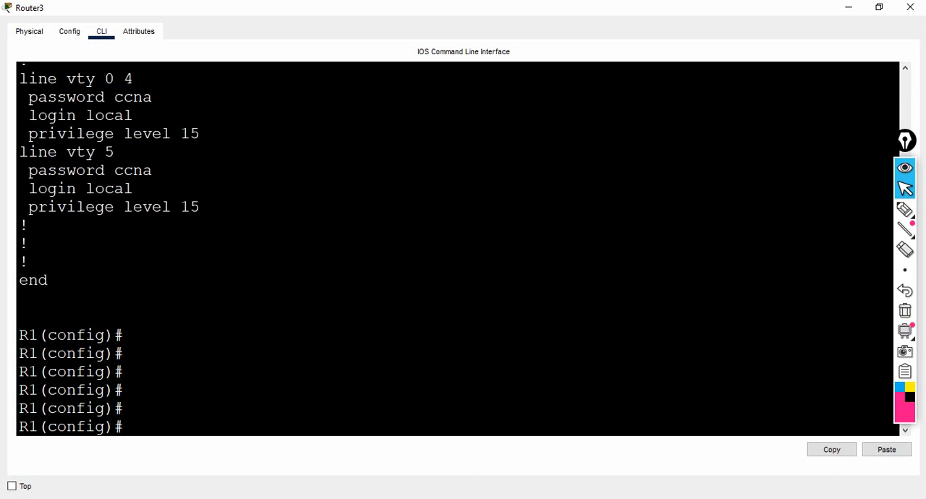
Step: Exit global configuration mode to R1's privileged EXEC prompt
type("exit")
key("Return")
key("Return")
Step: Start a copy command on R1 and list its available source options with the built-in help
type("c")
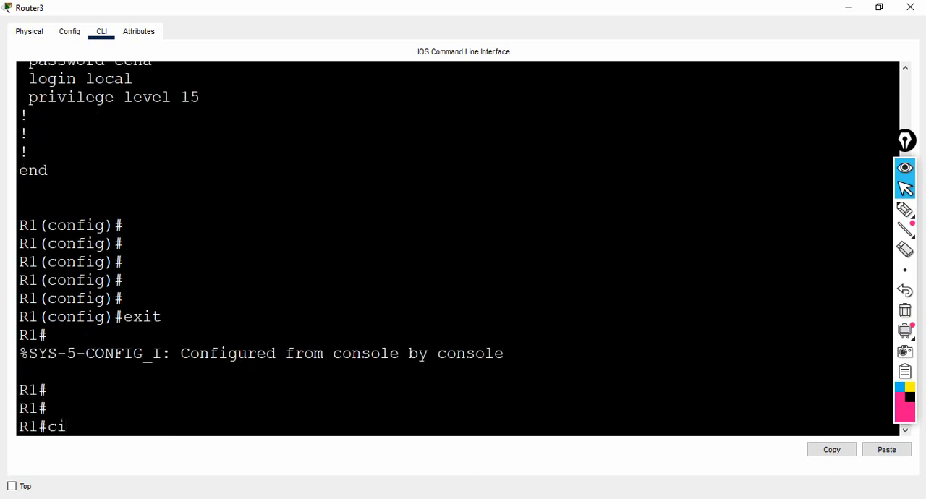
key("Tab")
type("o")
key("Tab")
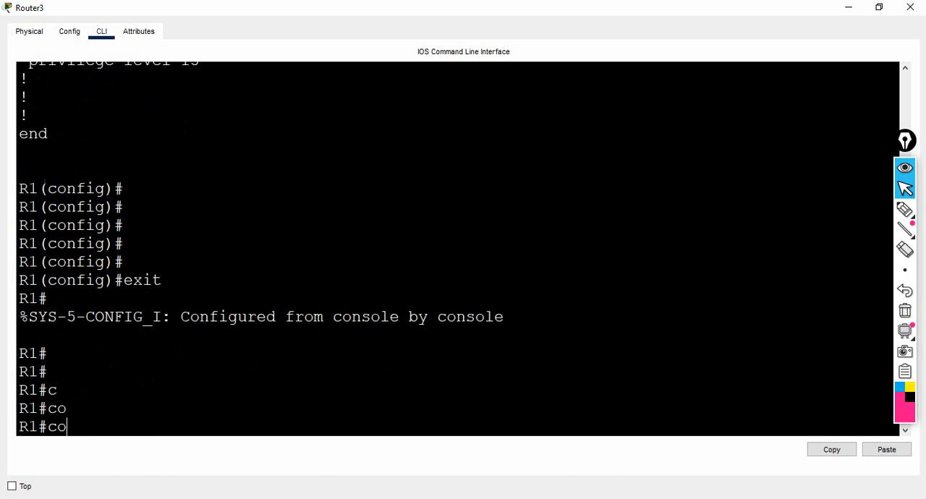
type("p")
key("Tab")
type("?")
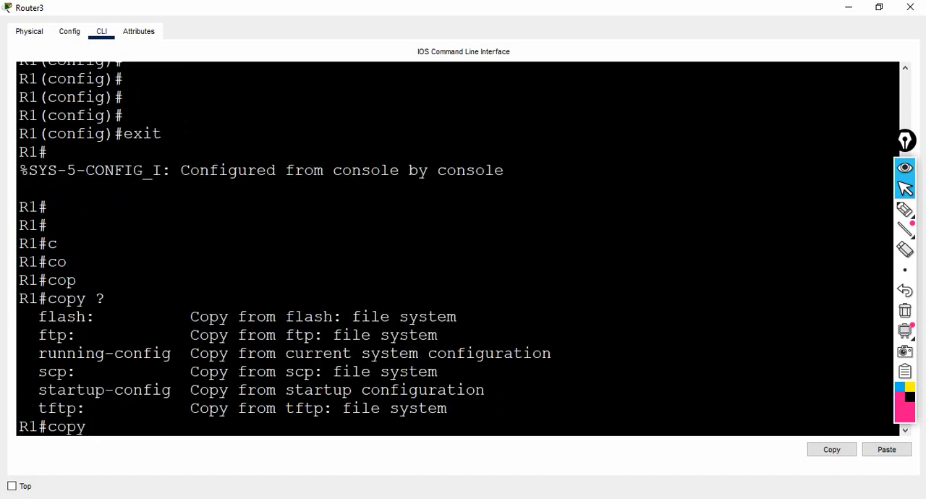
Step: Choose running-config as the copy source and list the destinations available for it
left_click_drag(38, 353, 171, 353)
type("ru")
key("Tab")
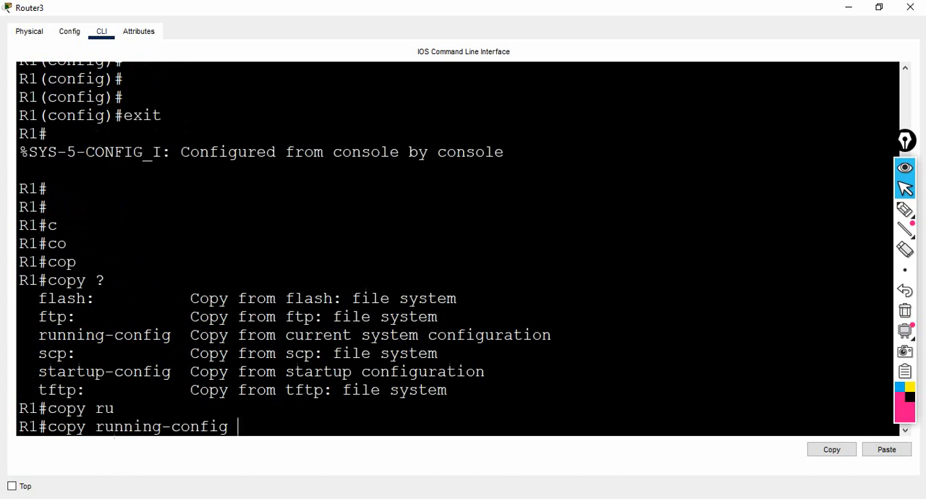
type("?")
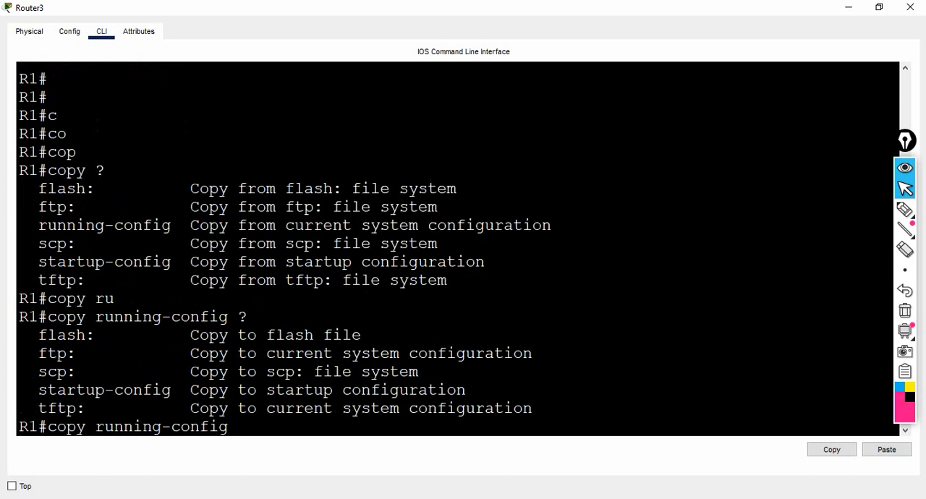
Step: Complete the copy command with tftp: as the destination and run it
left_click_drag(39, 408, 86, 408)
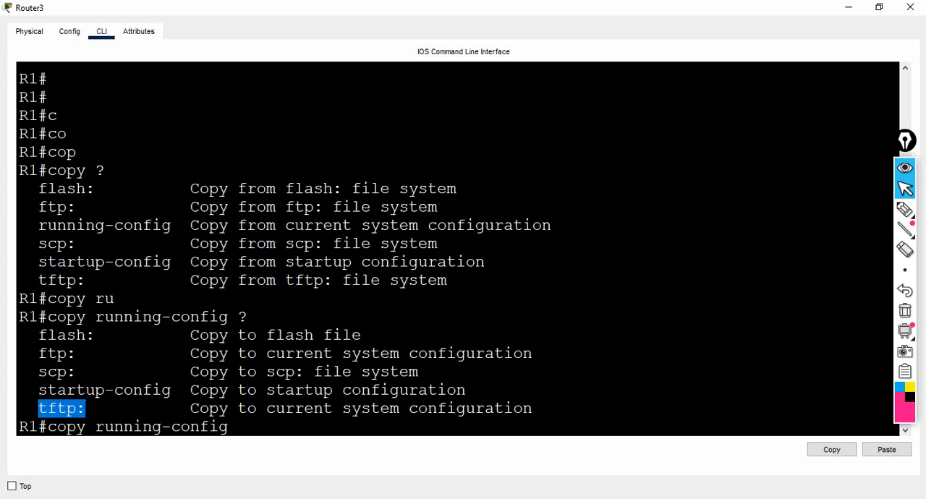
left_click(240, 427)
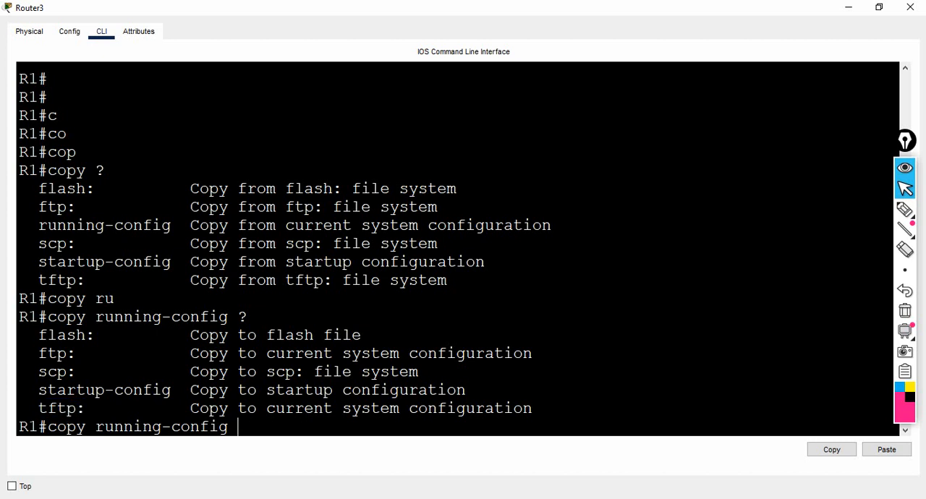
type("tft")
key("Tab")
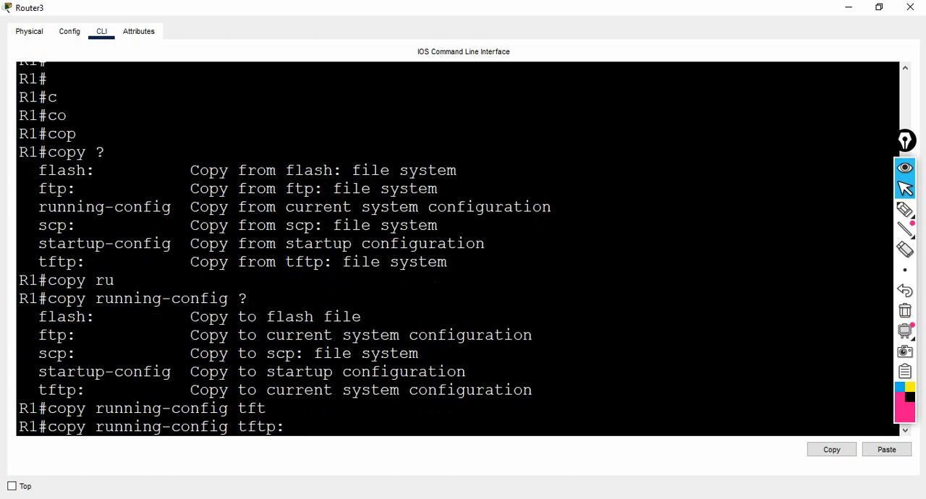
key("Return")
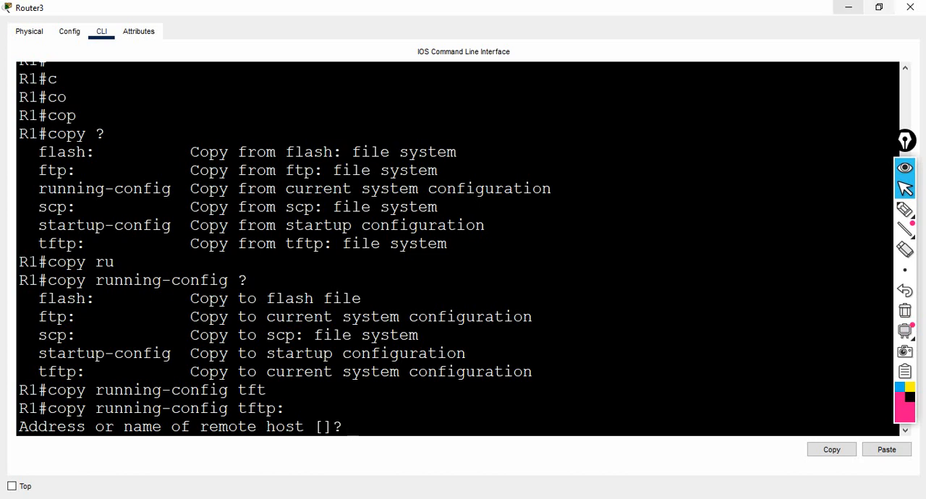
Step: Return to the network topology and check the IP address labelled on Server2 for the TFTP backup
left_click(910, 7)
left_click(905, 210)
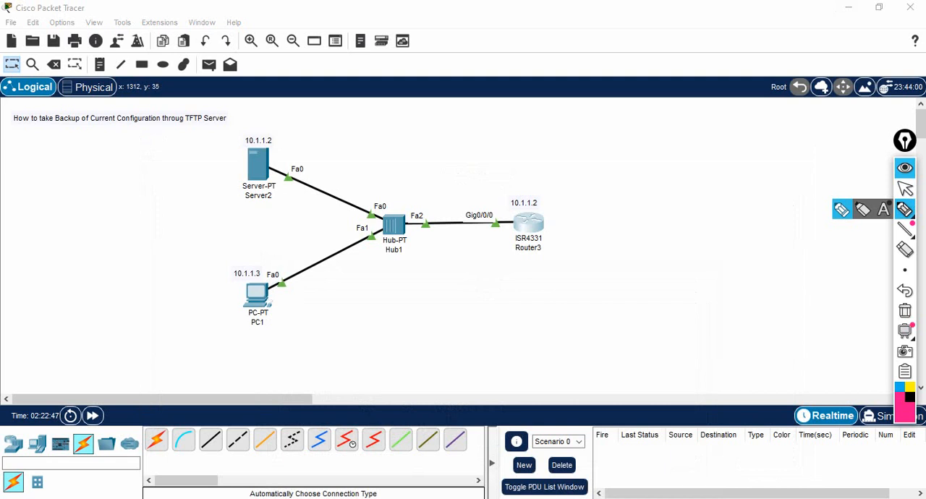
left_click_drag(526, 147, 527, 172)
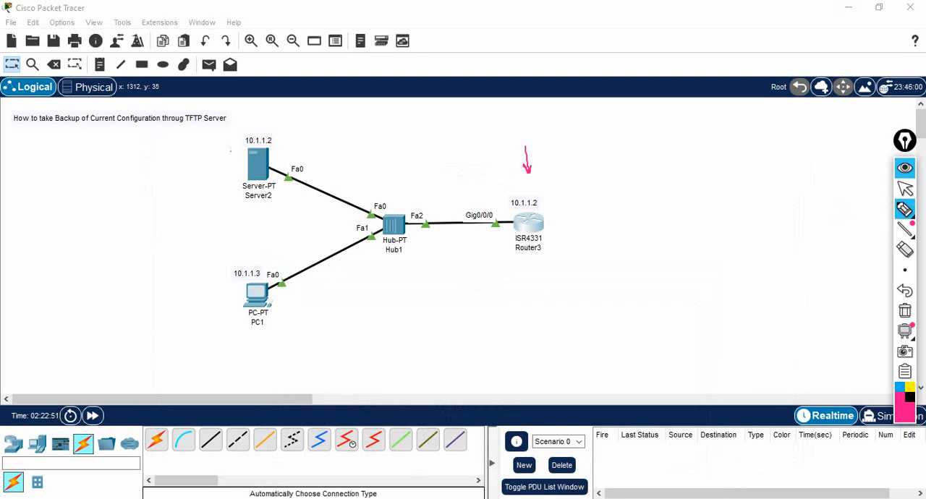
mouse_move(237, 157)
left_mouse_down()
mouse_move(249, 127)
mouse_move(240, 140)
mouse_move(274, 147)
mouse_move(275, 134)
left_mouse_up()
left_click(905, 188)
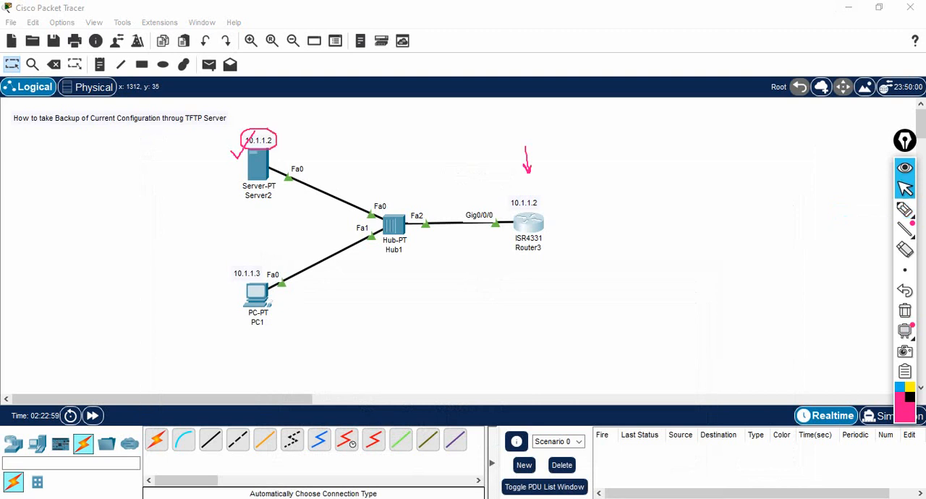
Step: Clear the annotations from the topology and enter 10.1.1.2 as the remote host at Router3's TFTP copy prompt
left_click(905, 312)
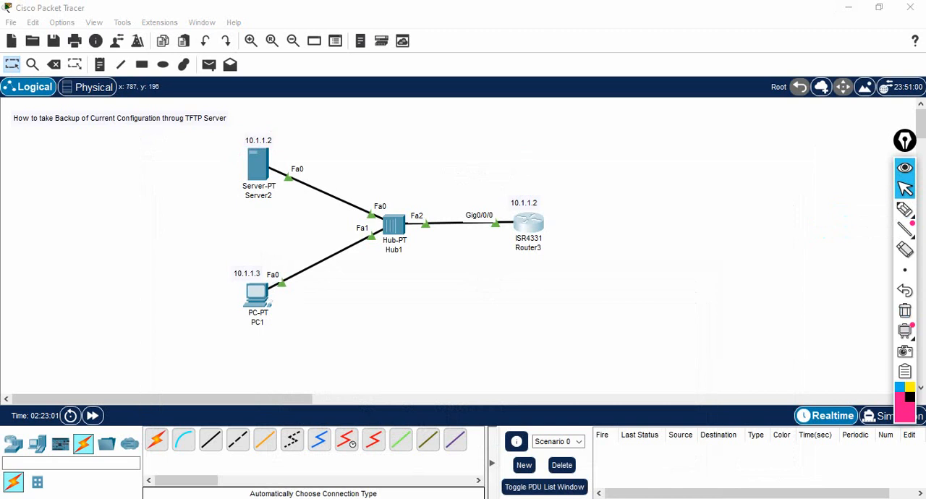
left_click(533, 227)
left_click(654, 19)
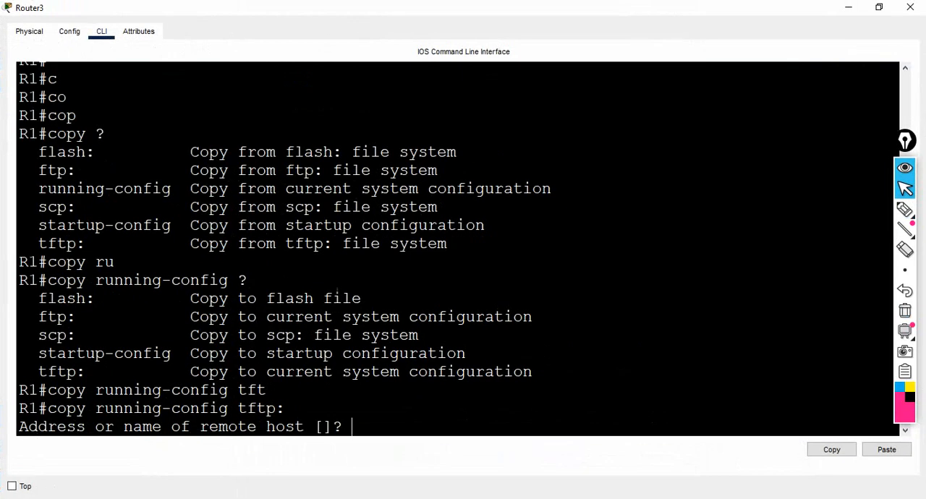
type("10.1.1.2")
key("Return")
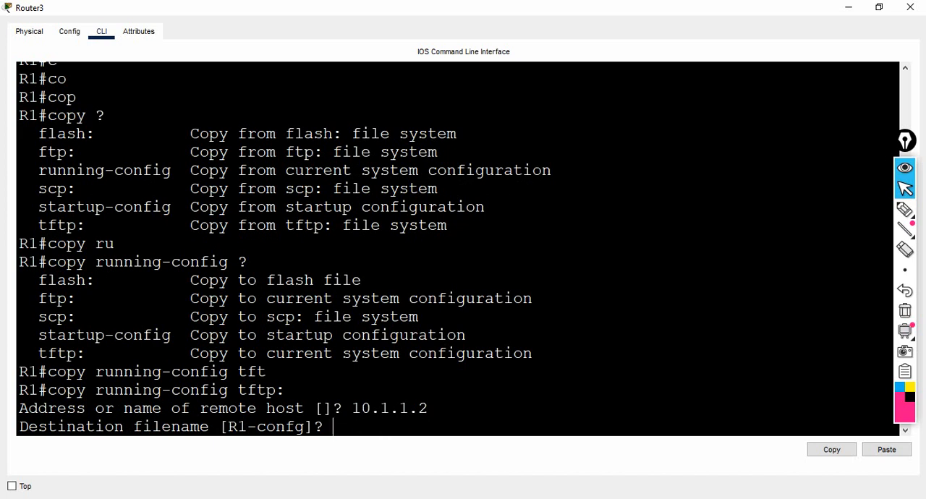
Step: Try to write the running configuration to the TFTP host under the destination filename networking
type("networkin")
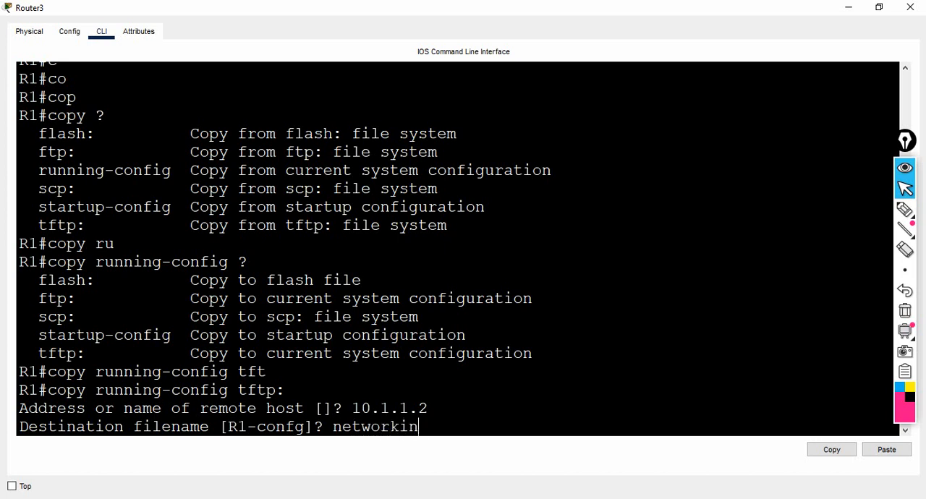
type("g")
key("Return")
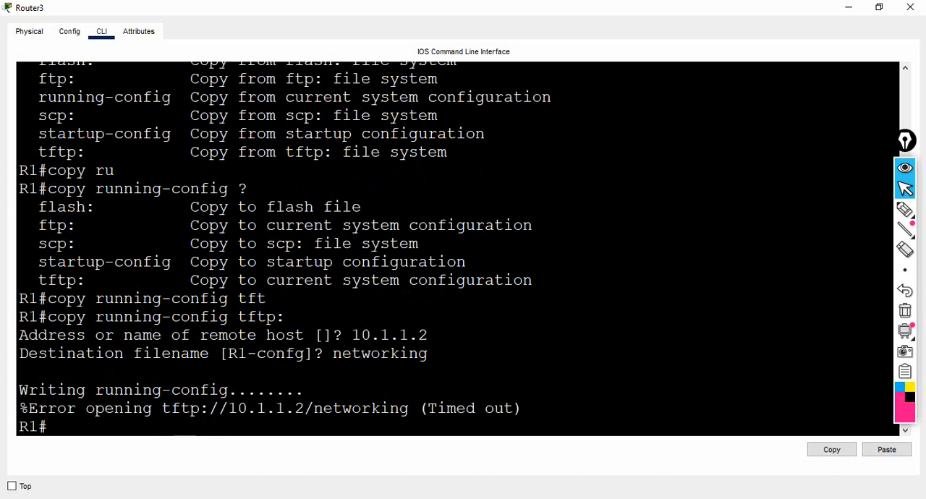
key("Return")
key("Return")
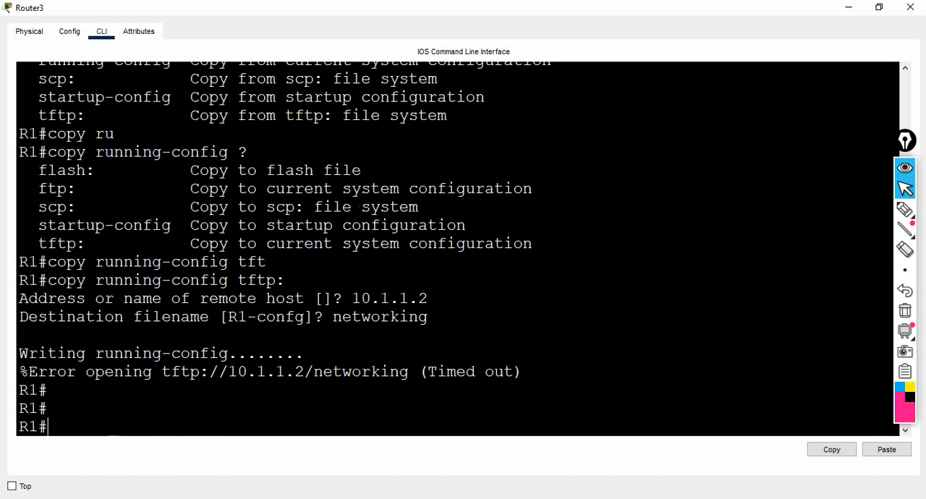
left_click_drag(29, 372, 171, 373)
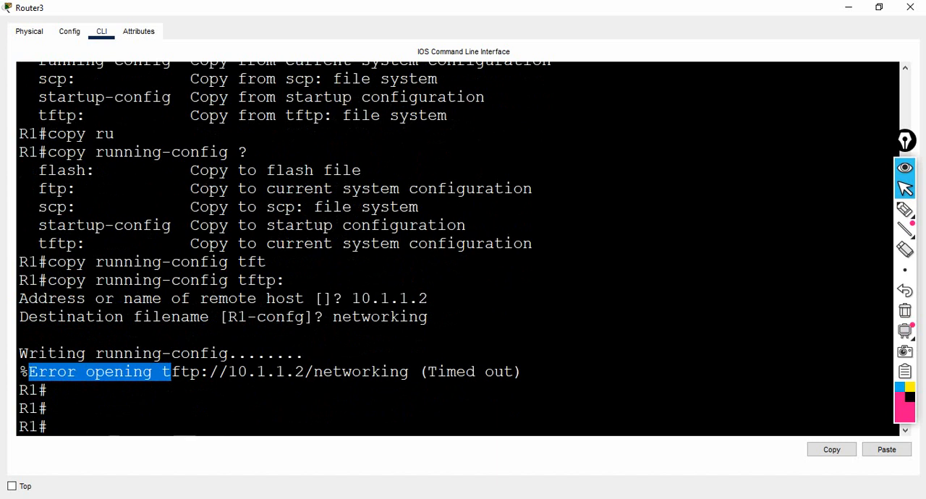
Step: Check the static IPv4 address in Server2's IP configuration
left_click(848, 8)
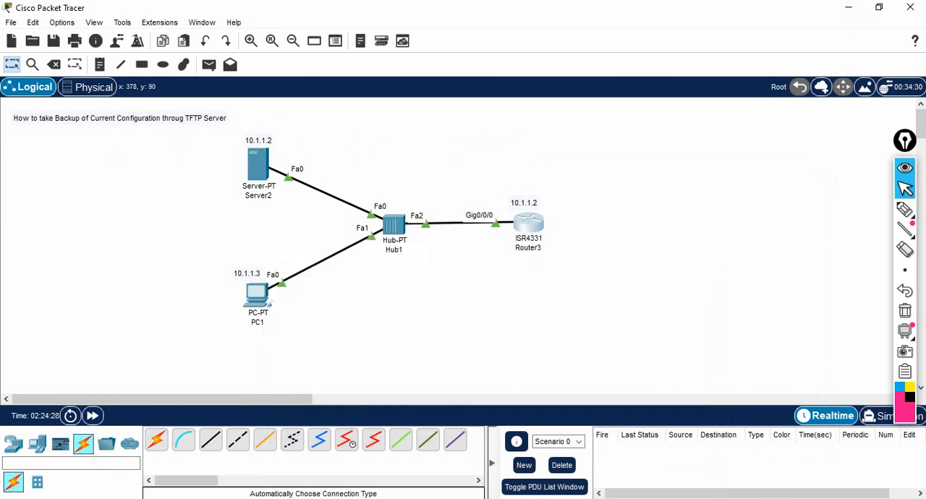
left_click(257, 164)
left_click(284, 99)
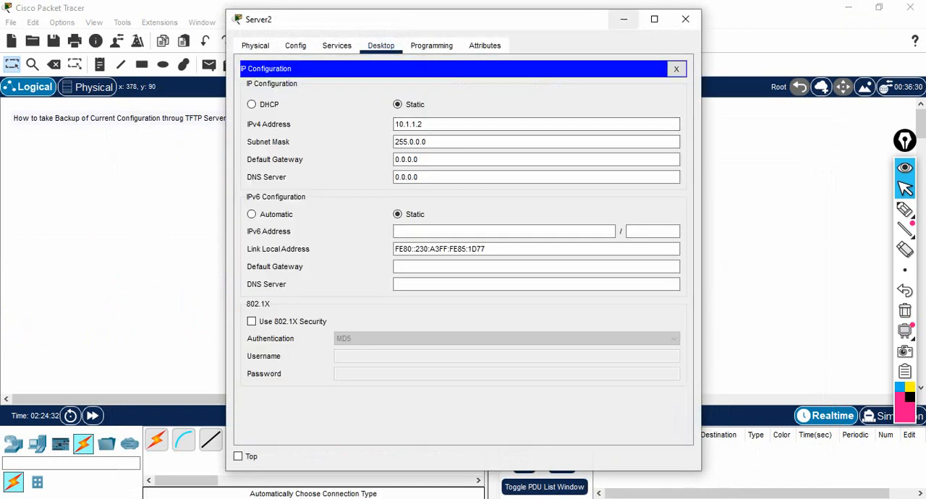
left_click(623, 20)
Step: Run show ip int br on Router3 and check the address assigned to GigabitEthernet0/0/0
left_click(526, 223)
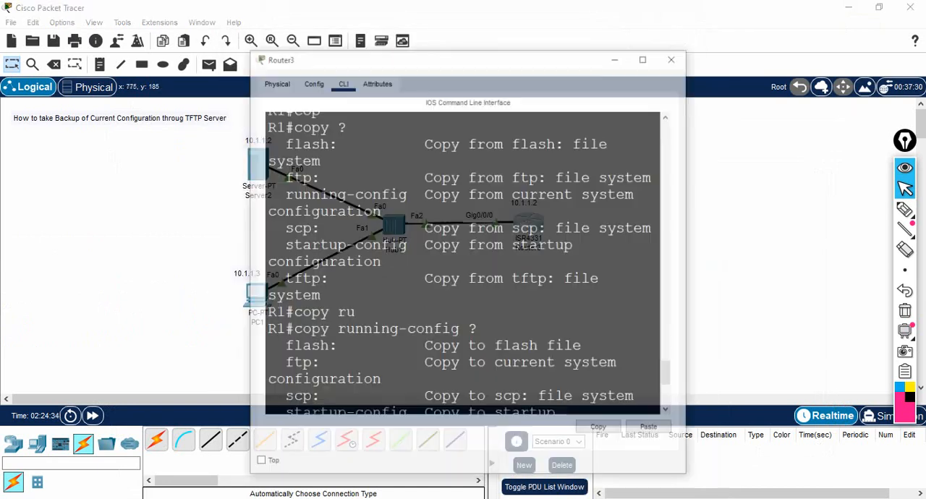
key("Return")
key("Return")
key("Return")
key("Return")
key("Return")
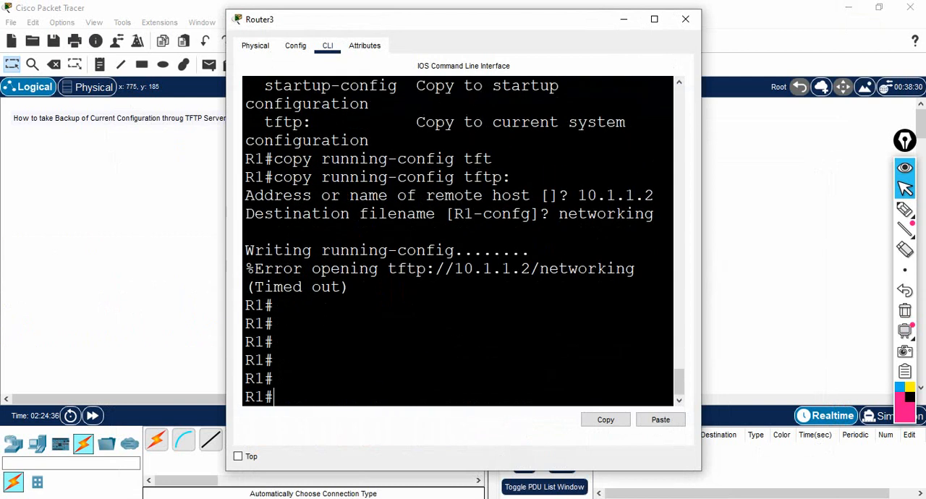
type("show ip int br")
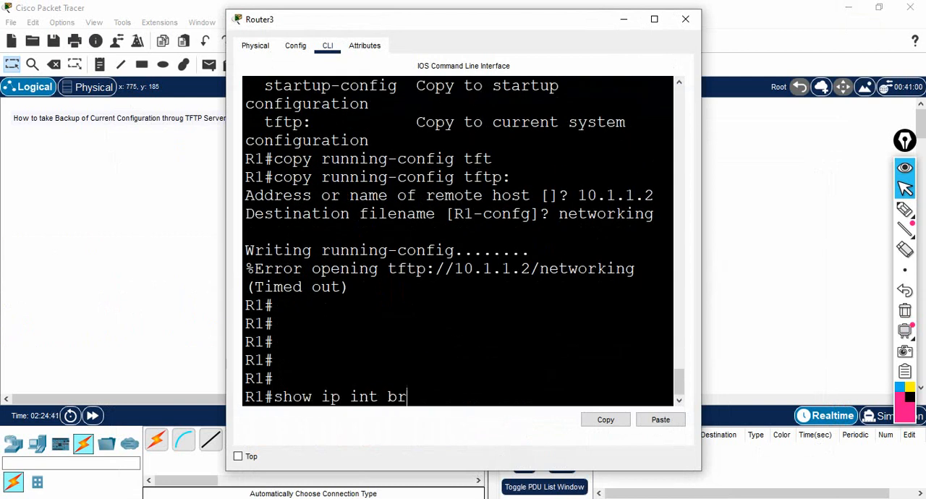
key("Return")
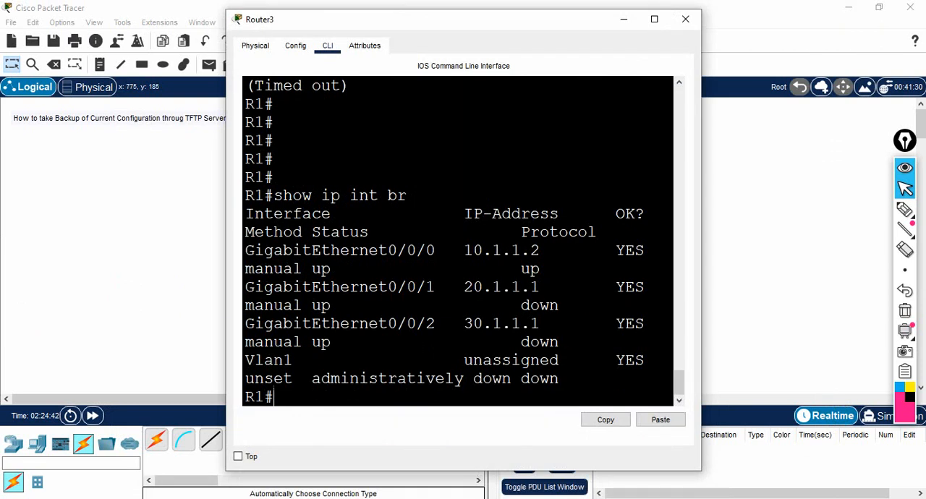
left_click_drag(455, 250, 540, 250)
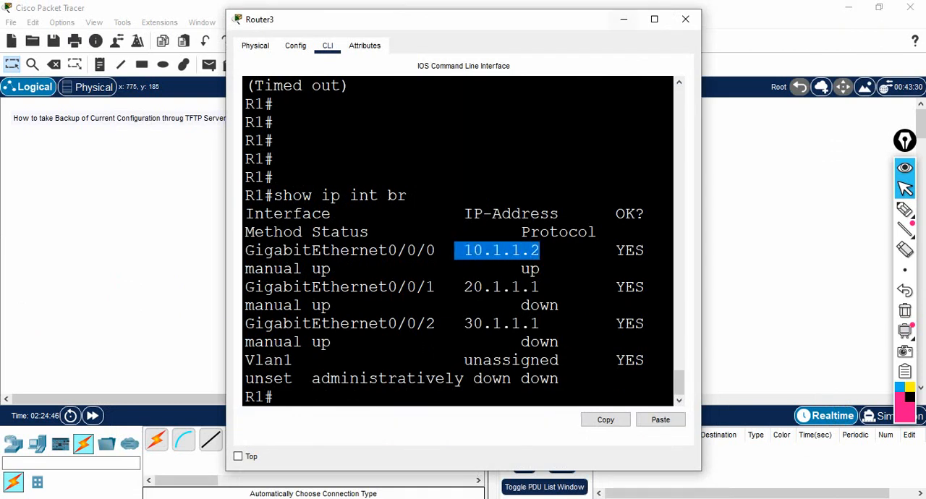
Step: Set Server2's static IPv4 address to 10.1.1.1
left_click(624, 19)
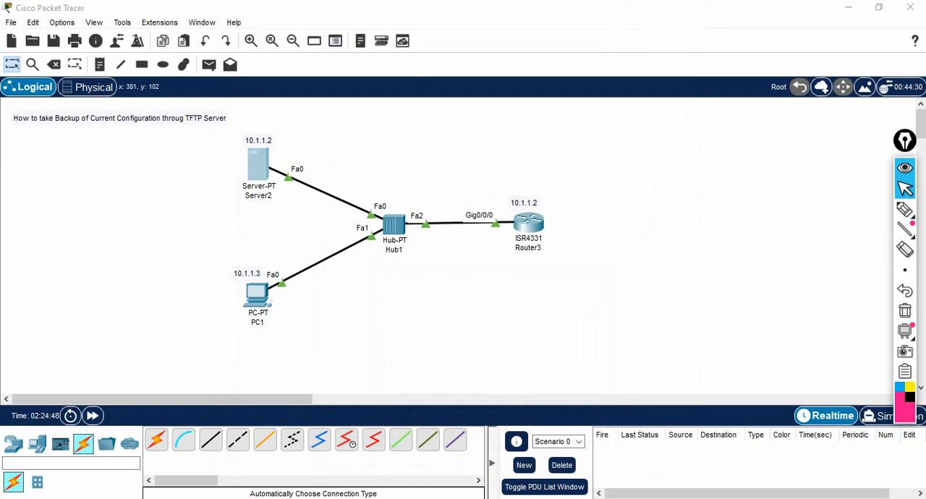
left_click(258, 166)
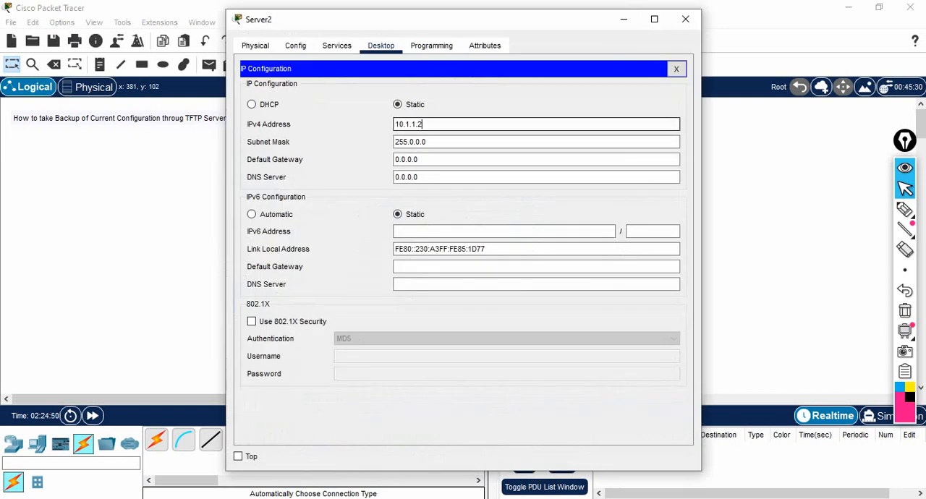
key("BackSpace")
type("1")
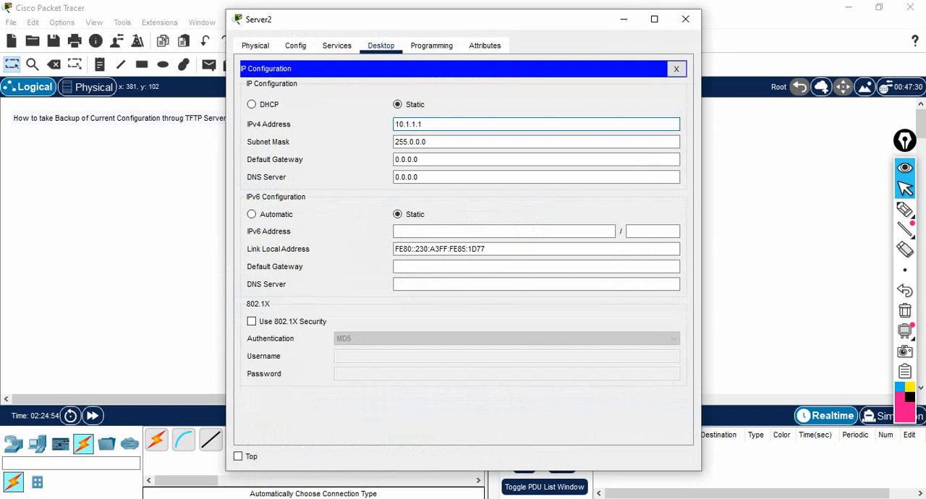
left_click(624, 19)
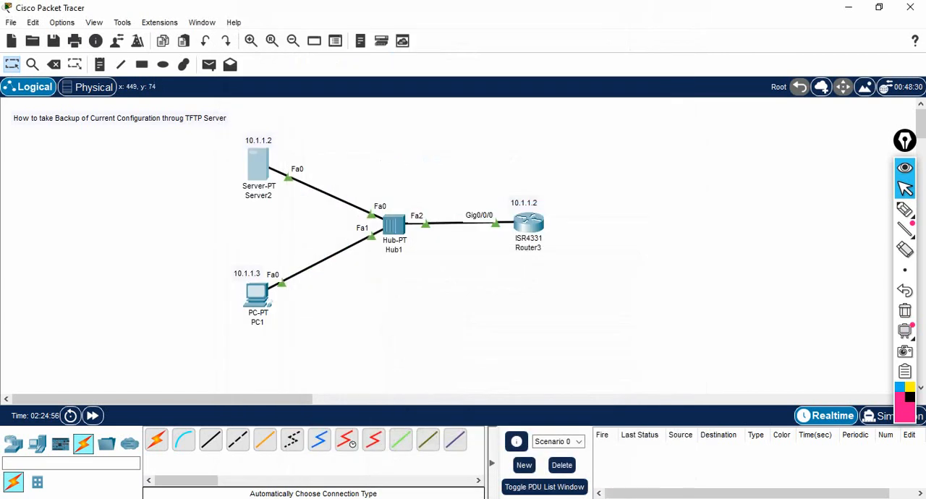
Step: Change the address label above Server2 in the topology to 10.1.1.1
double_click(257, 139)
left_click(269, 139)
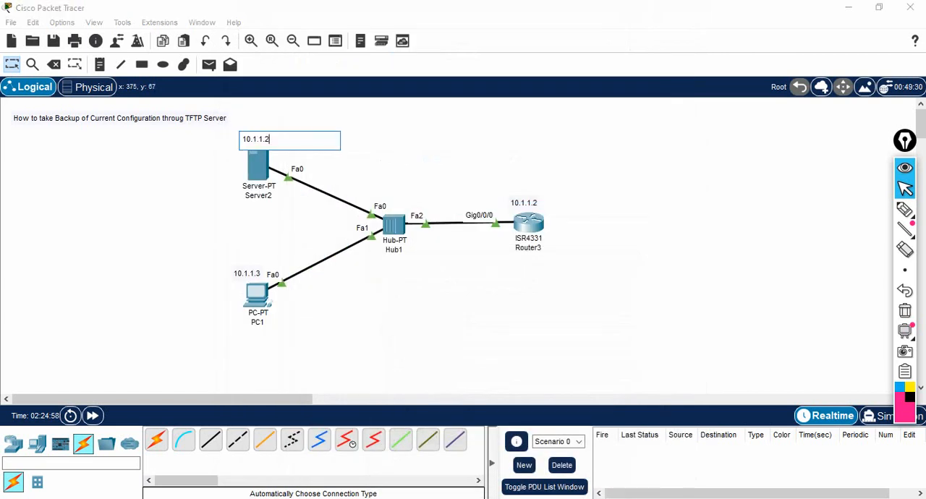
key("BackSpace")
type("1")
left_click(426, 161)
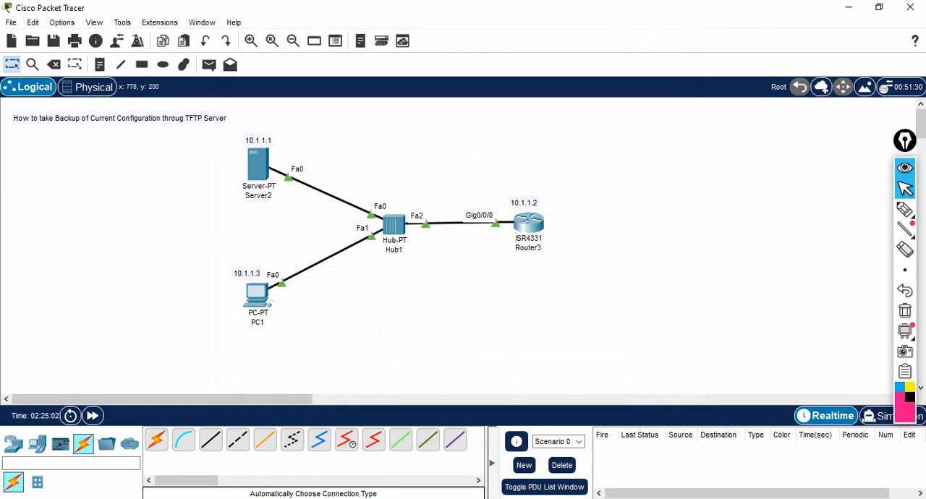
Step: Run copy running-config tftp: from the command line of Router3
left_click(529, 223)
left_click(654, 18)
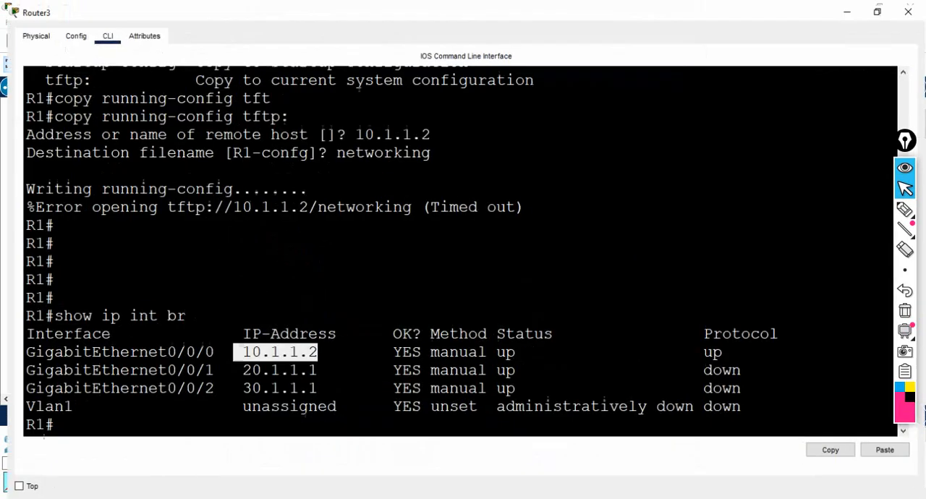
key("Return")
key("Return")
key("Return")
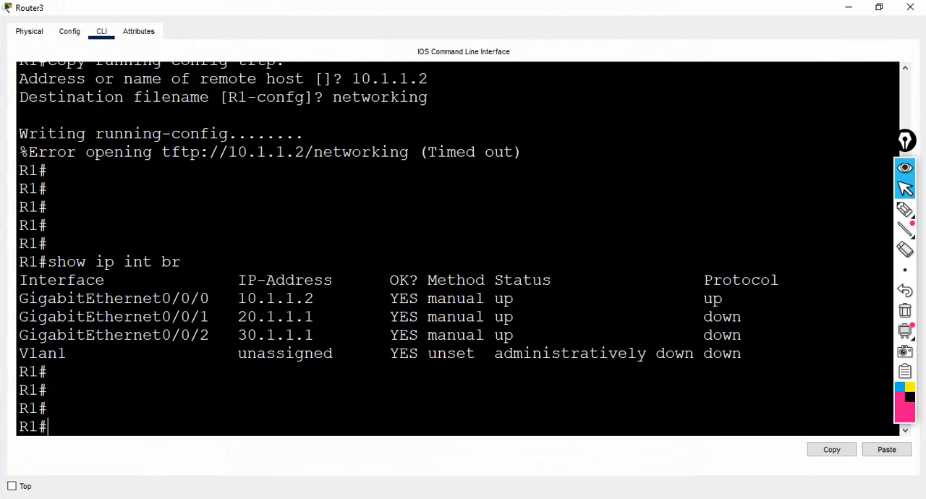
type("copy ru")
key("Tab")
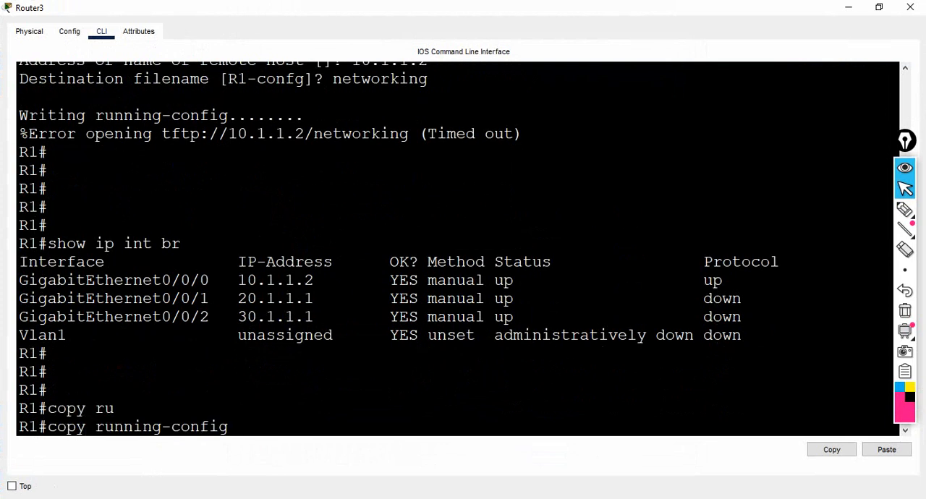
type("tf")
key("Tab")
key("Return")
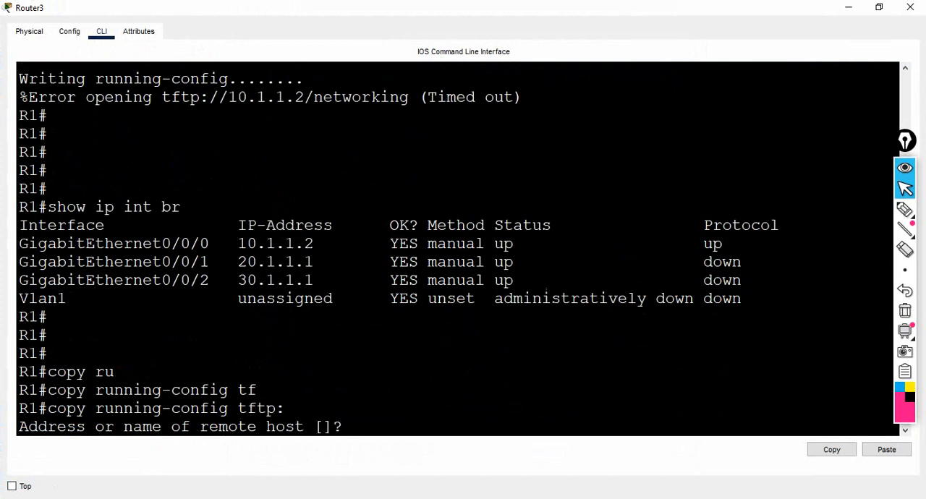
Step: Back up the configuration to remote host 10.1.1.1 under the destination filename ccnanetworking
type("10.1.1.1")
key("Return")
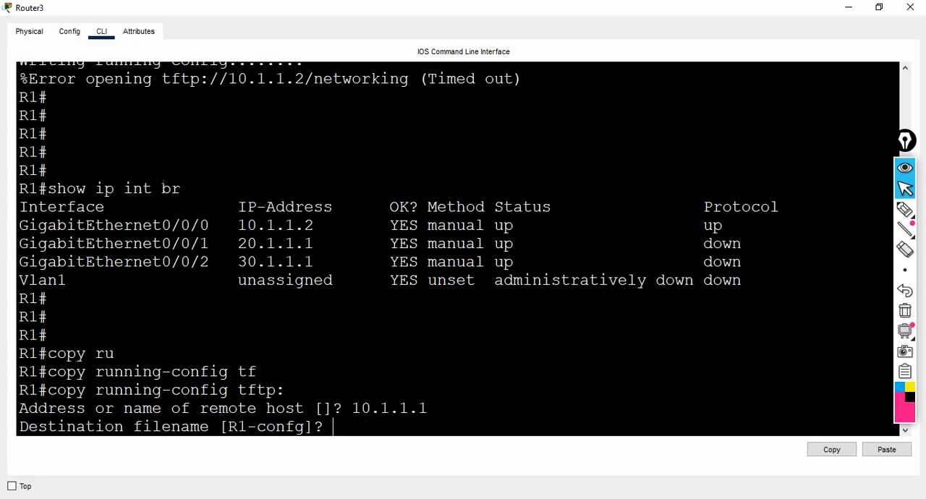
type("ccnanetw")
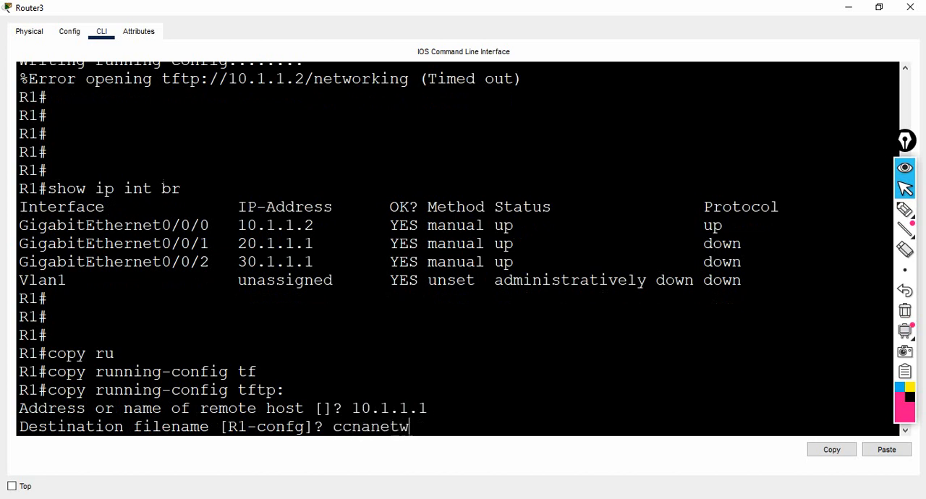
type("orking")
key("Return")
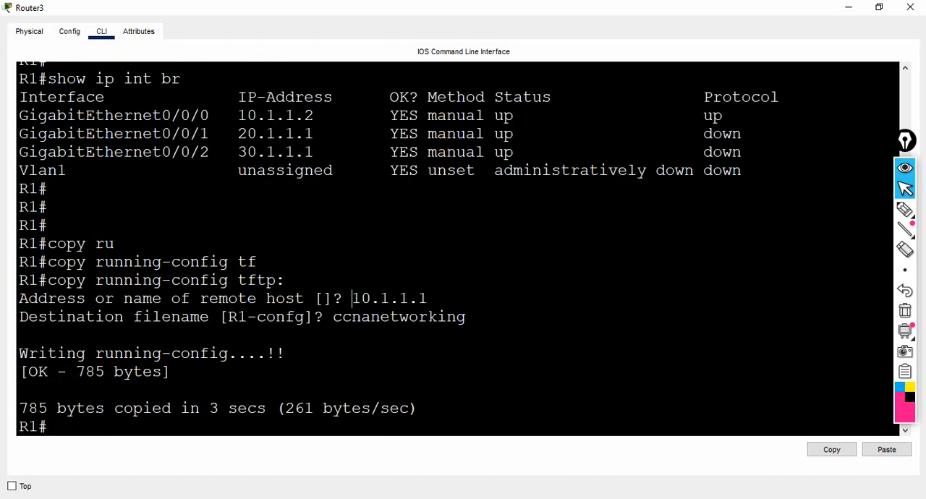
Step: Review the remote host address, the number of bytes copied and the transfer time in the copy output
left_click_drag(352, 298, 428, 299)
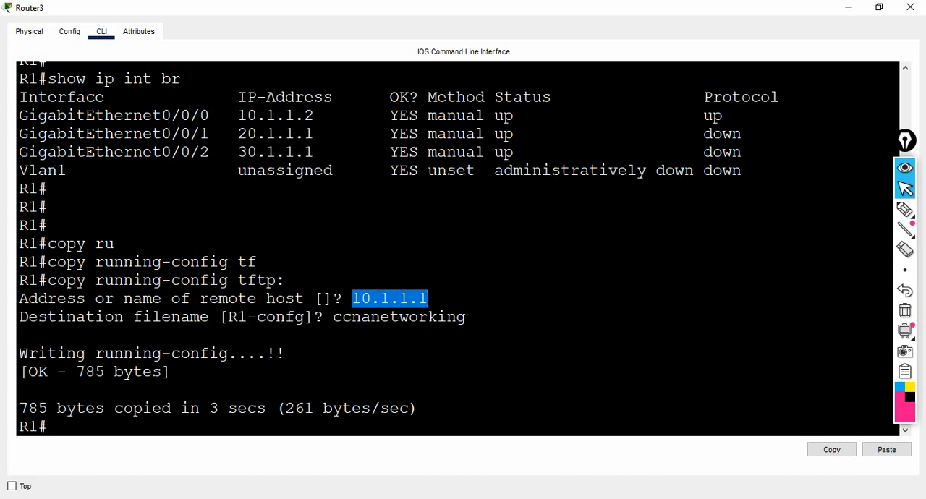
left_click(86, 371)
left_click_drag(85, 371, 124, 371)
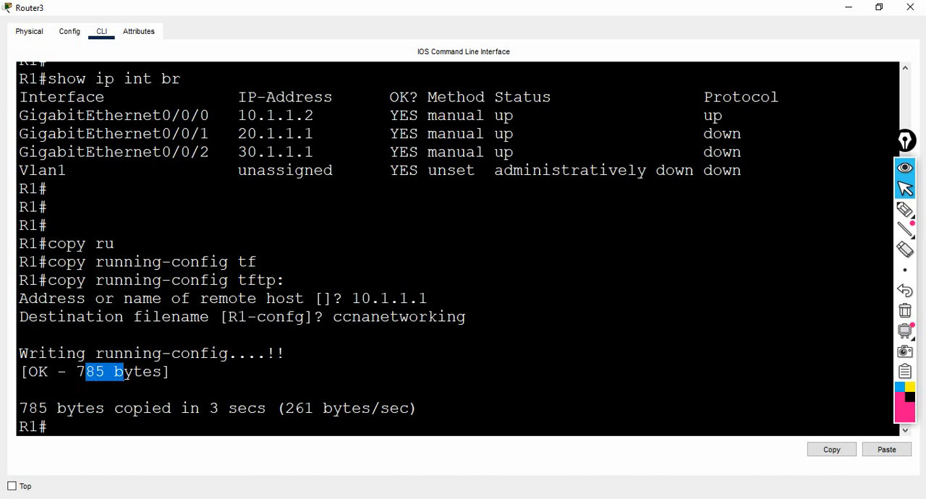
left_click_drag(115, 408, 152, 408)
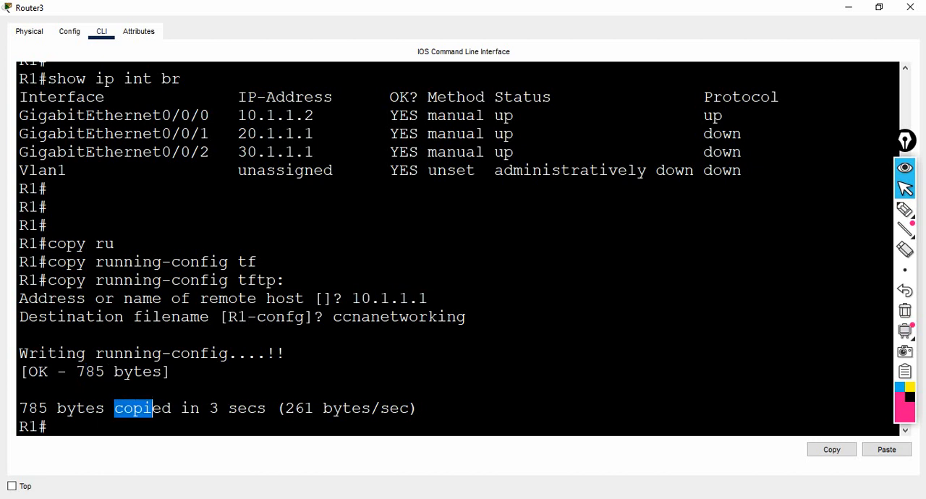
left_click_drag(209, 408, 228, 408)
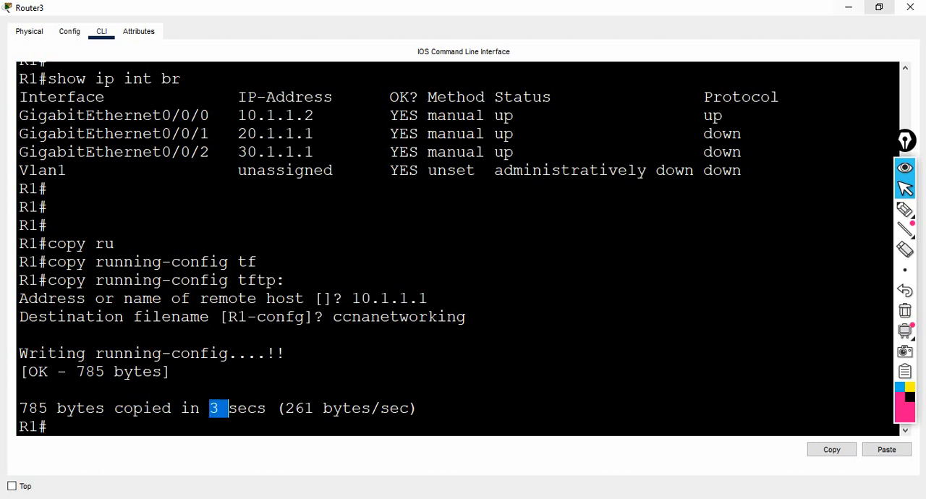
Step: Look for the ccnanetworking backup file in the TFTP service's file list on Server2
left_click(849, 7)
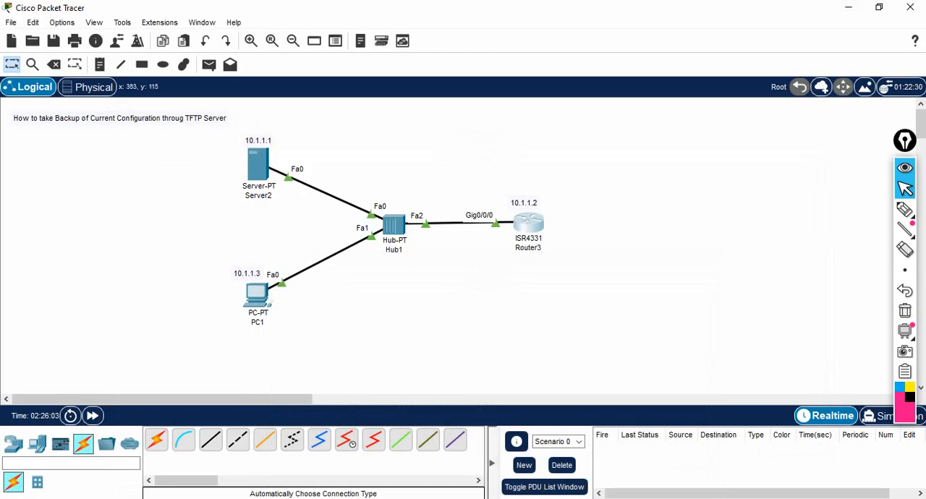
left_click(261, 172)
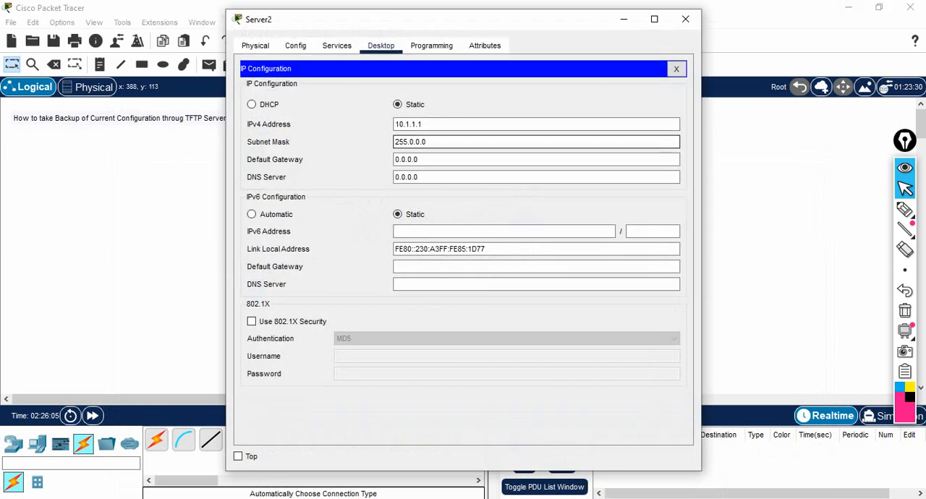
left_click(675, 68)
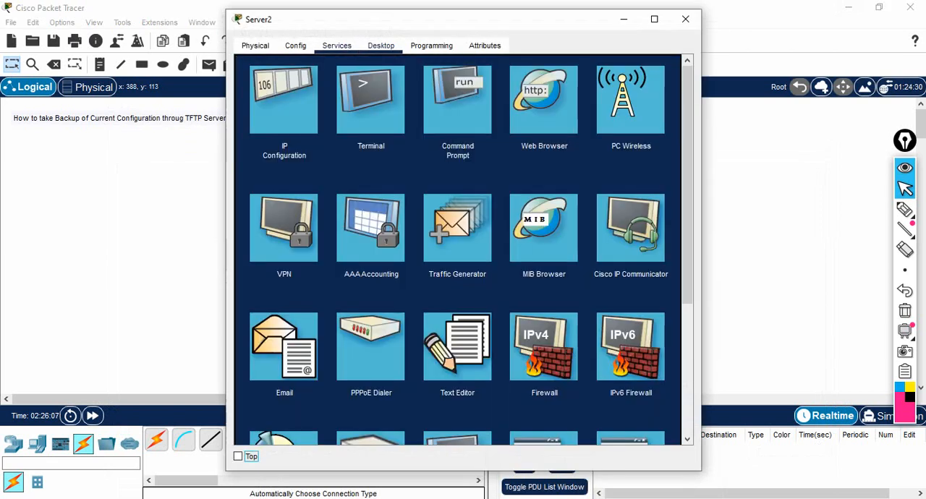
left_click(336, 45)
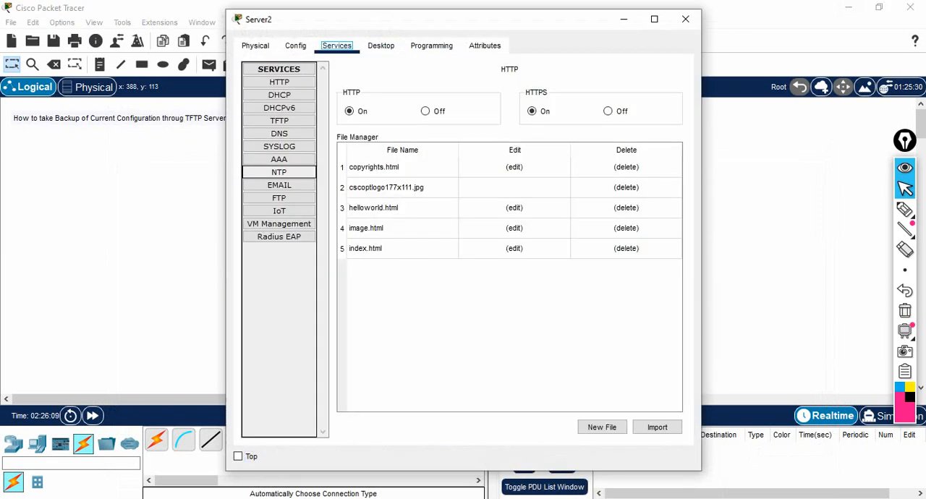
left_click(279, 121)
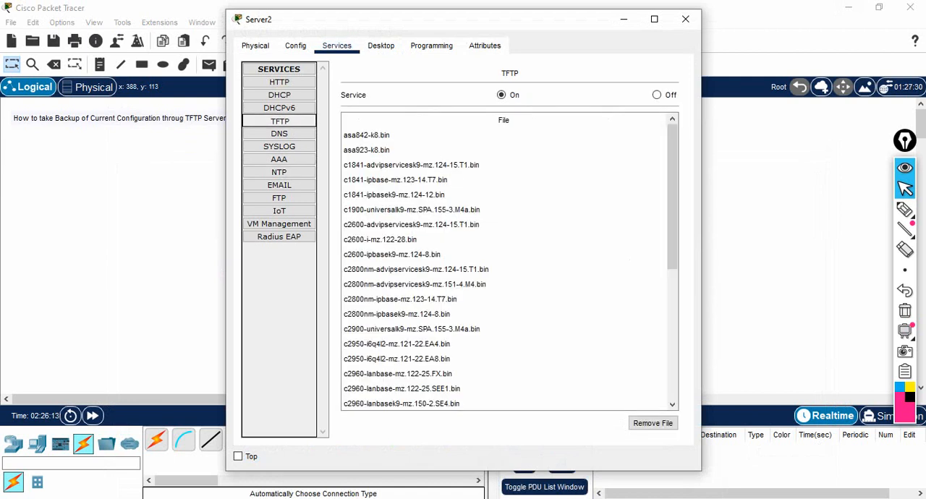
scroll(506, 264, "down", 2)
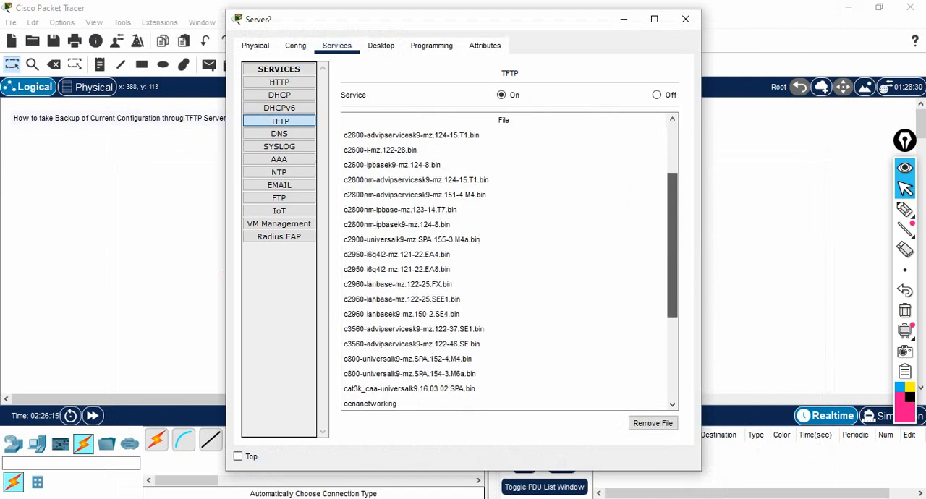
scroll(506, 264, "down", 2)
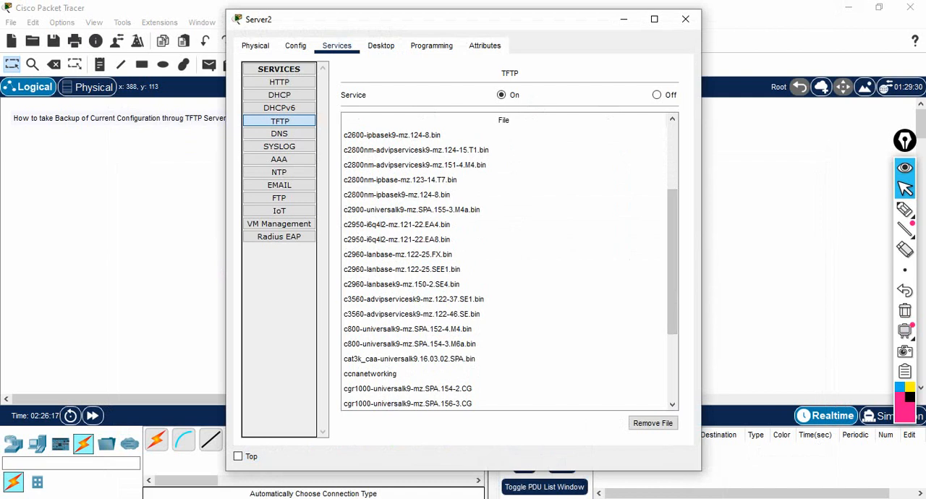
left_click(370, 374)
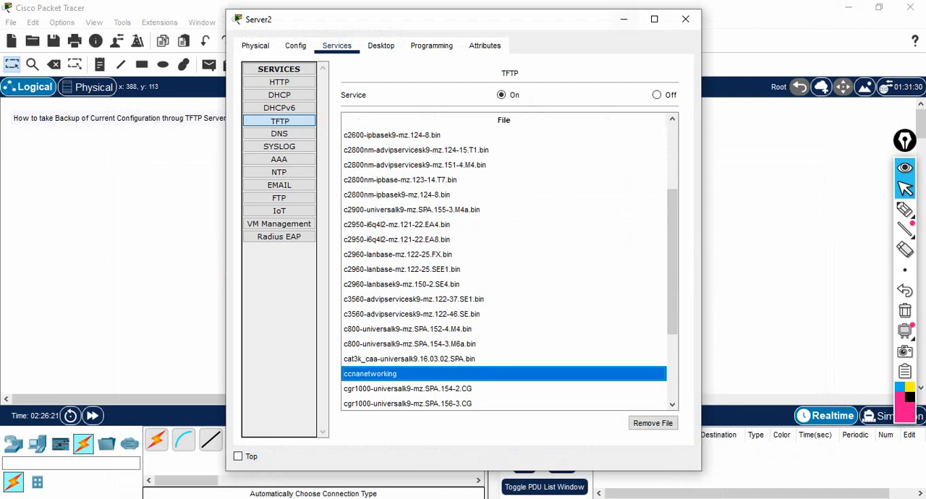
left_click(624, 20)
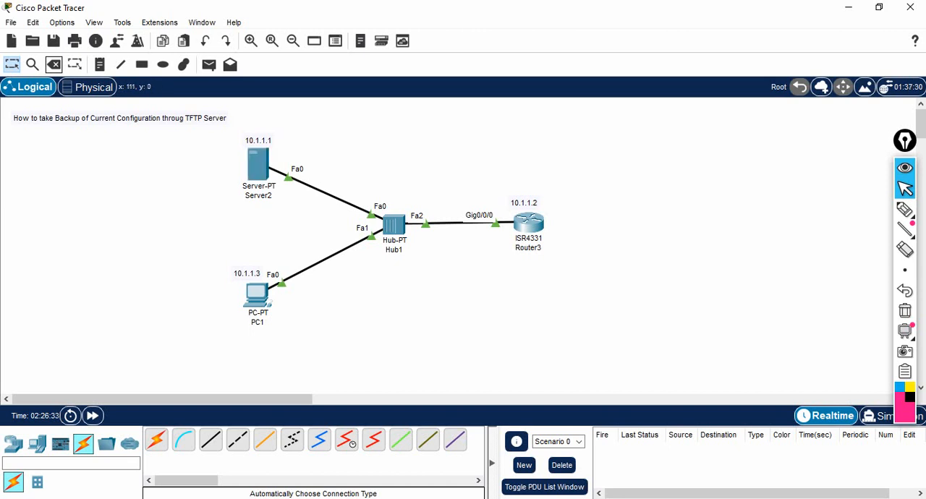
Step: Delete Router3 from the topology
left_click(54, 64)
left_click(527, 224)
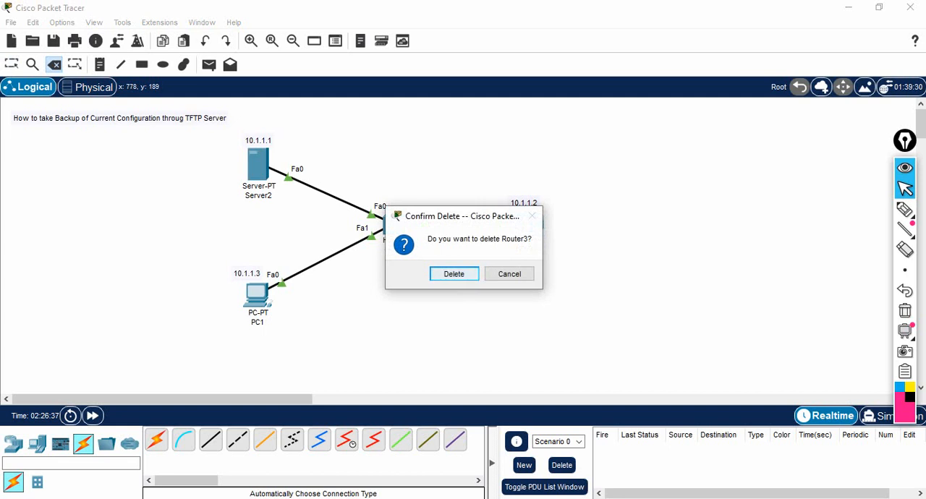
key("Return")
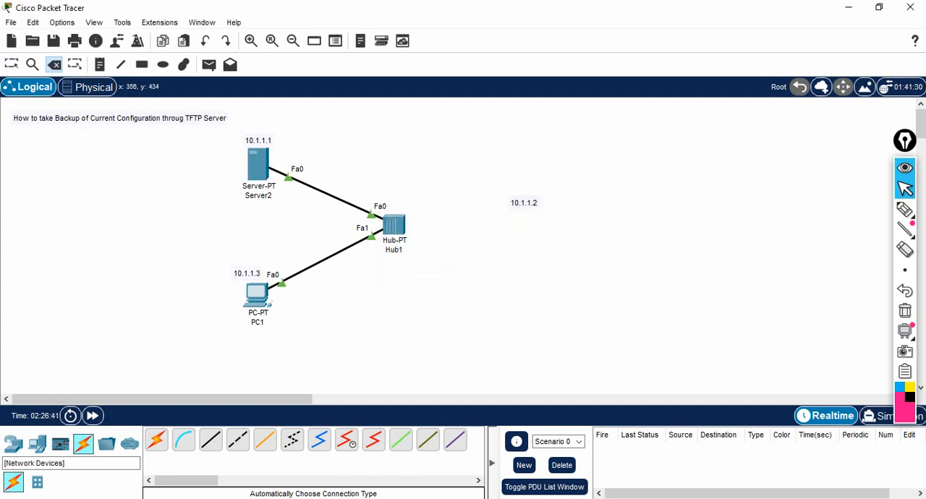
Step: Place a new ISR4331 router below the 10.1.1.2 label in the topology
left_click(13, 444)
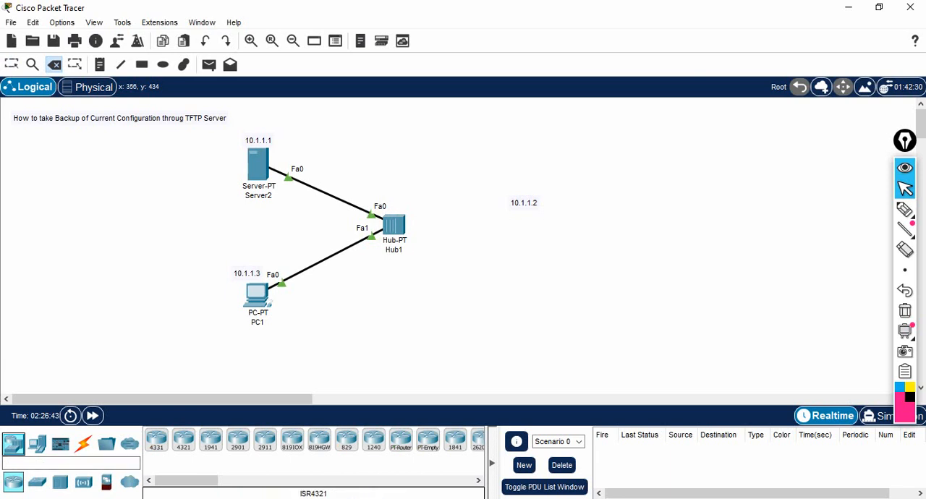
left_click(157, 439)
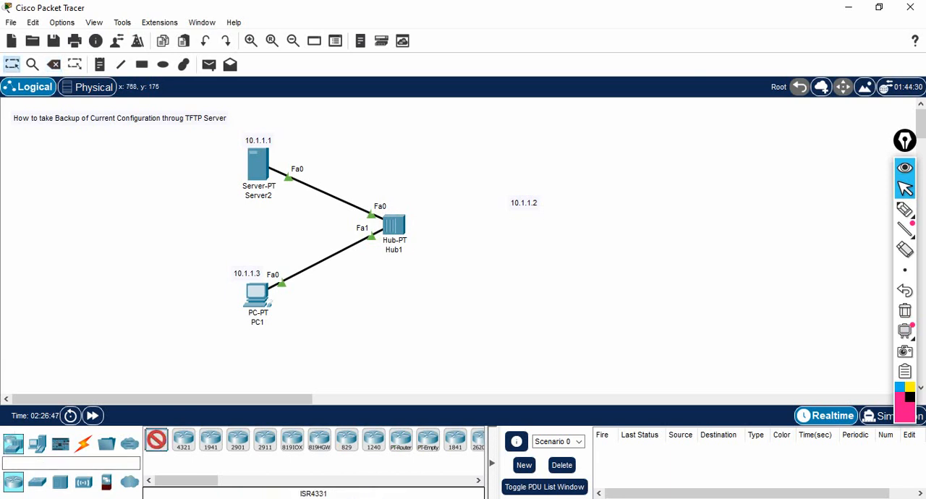
left_click(521, 217)
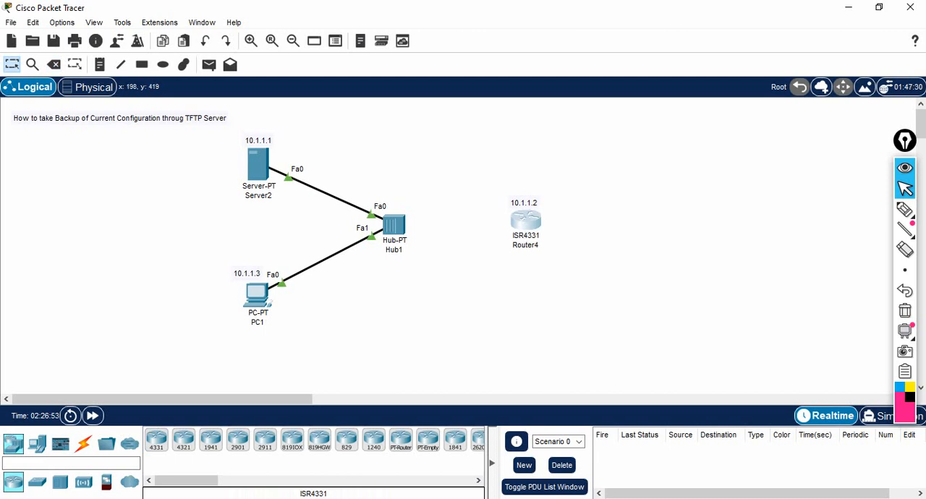
Step: Connect Hub1 to the new ISR4331 router using an automatically chosen connection type
left_click(83, 441)
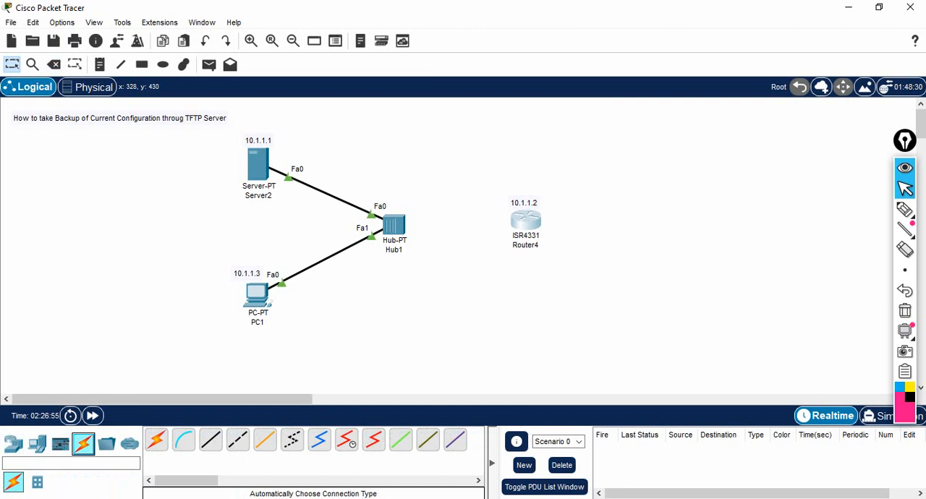
left_click(157, 440)
left_click(403, 228)
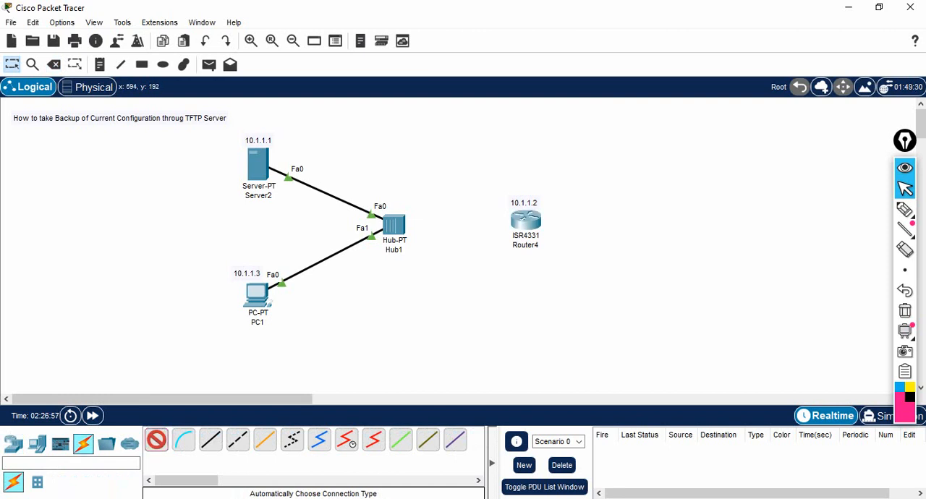
left_click(525, 220)
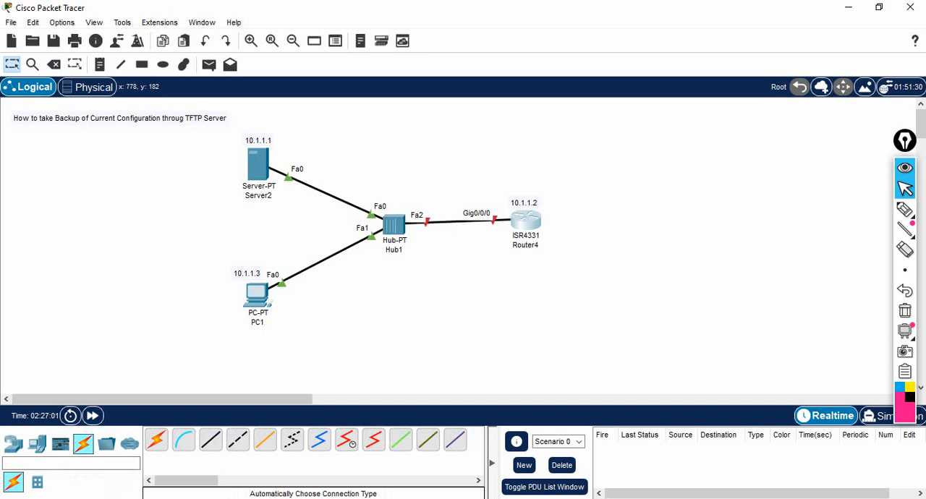
Step: Open Router4's command line in a maximized window and answer no to the initial configuration dialog
left_click(526, 221)
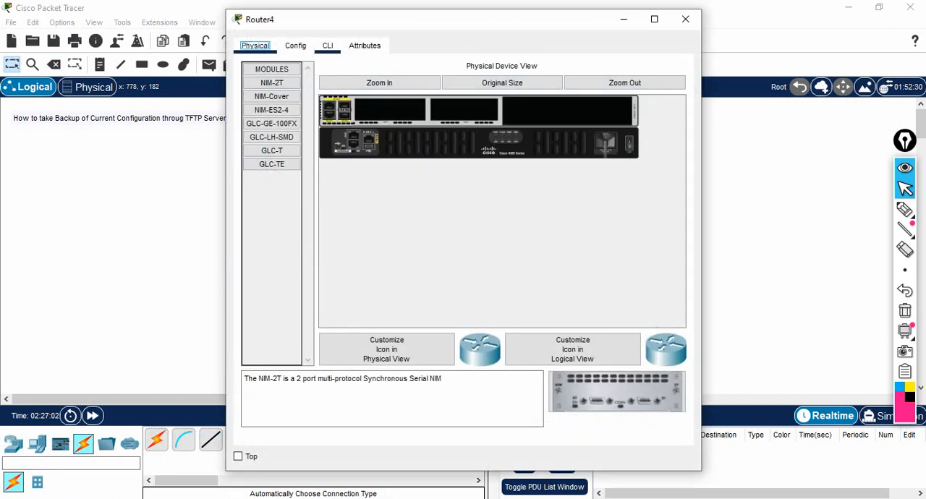
left_click(328, 45)
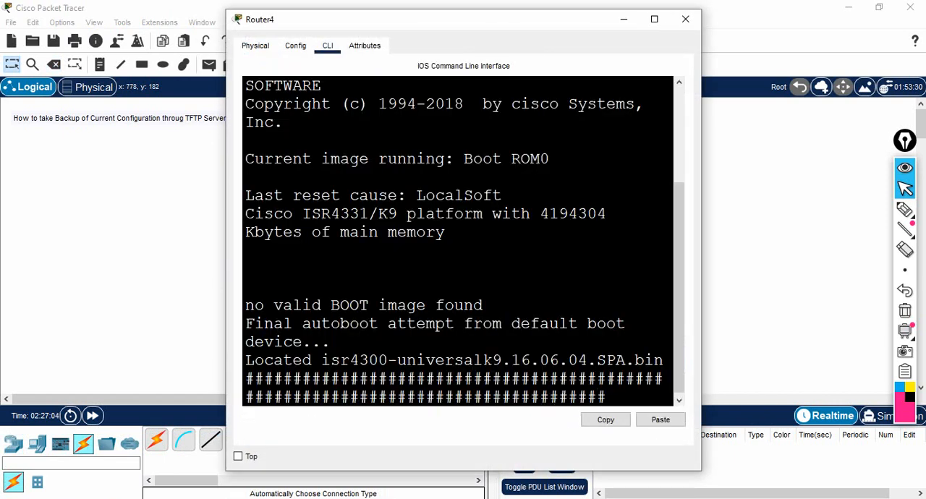
left_click(654, 19)
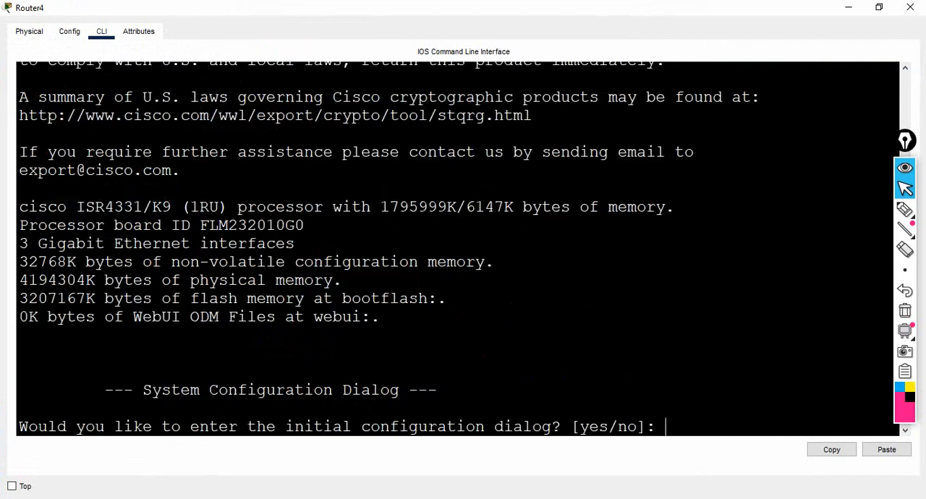
type("no")
key("Return")
key("Return")
key("Return")
key("Return")
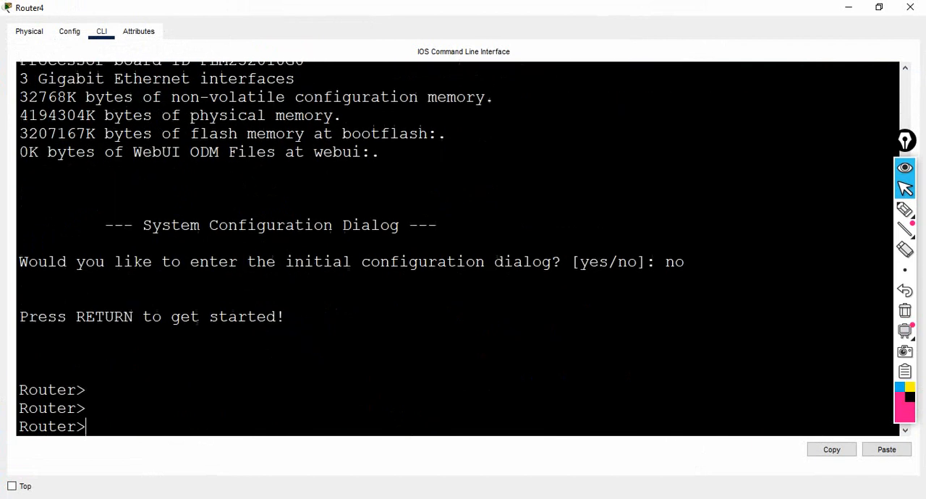
Step: Enter privileged mode on Router4 and go into global configuration mode from the terminal
type("en")
key("Return")
key("Return")
key("Return")
key("Return")
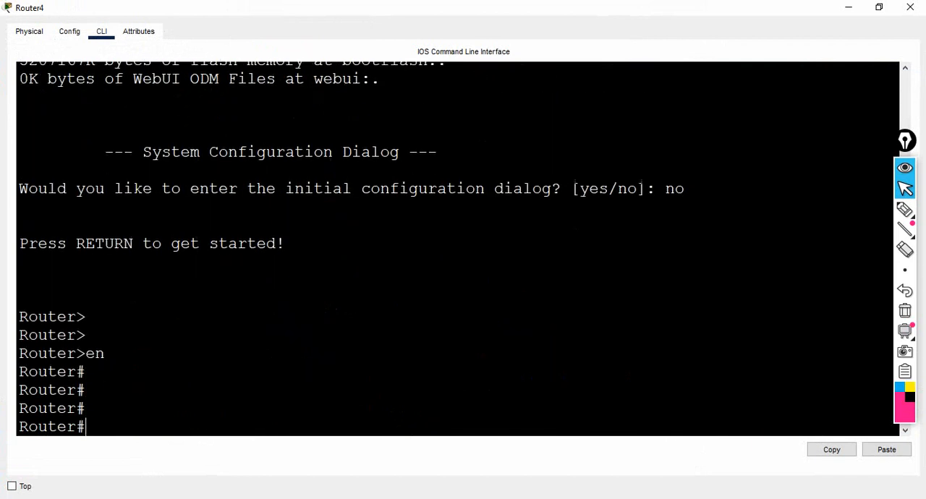
type("confi")
key("Return")
key("Return")
Step: Assign IP address 10.1.1.2 with subnet mask 255.0.0.0 to interface gig0/0/0
type("int")
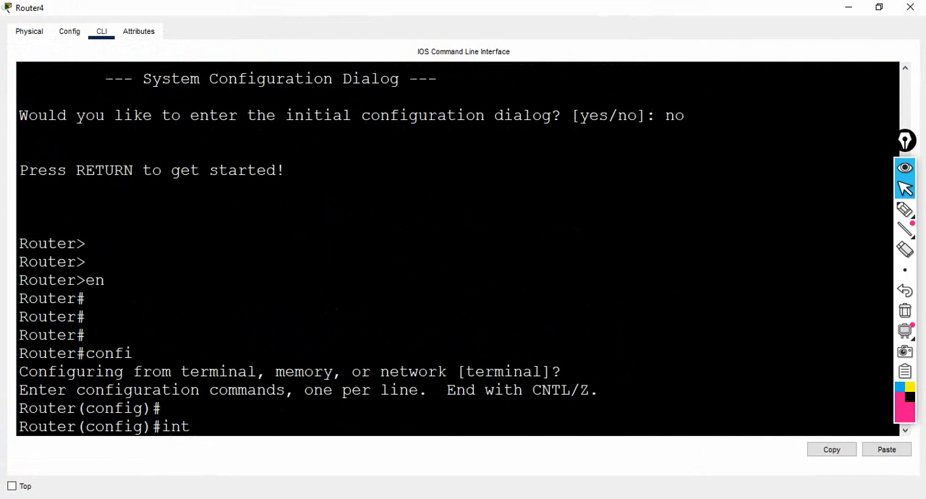
type(" gig0/0/0")
key("Return")
type("i")
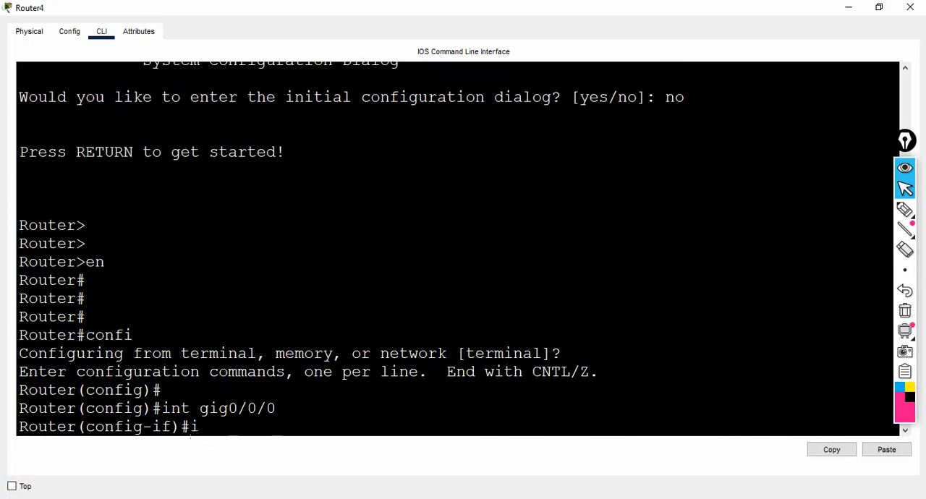
type("p add 10.1.1")
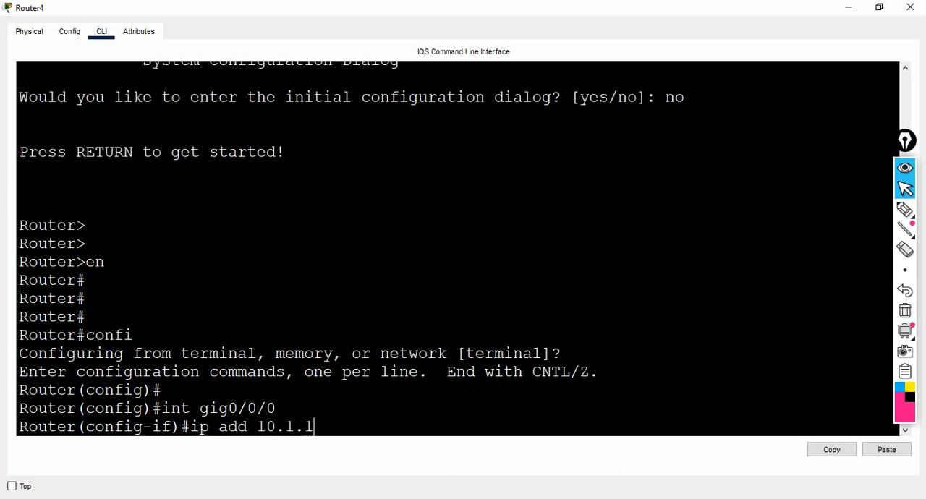
type(".2 255.0.0.0")
key("Return")
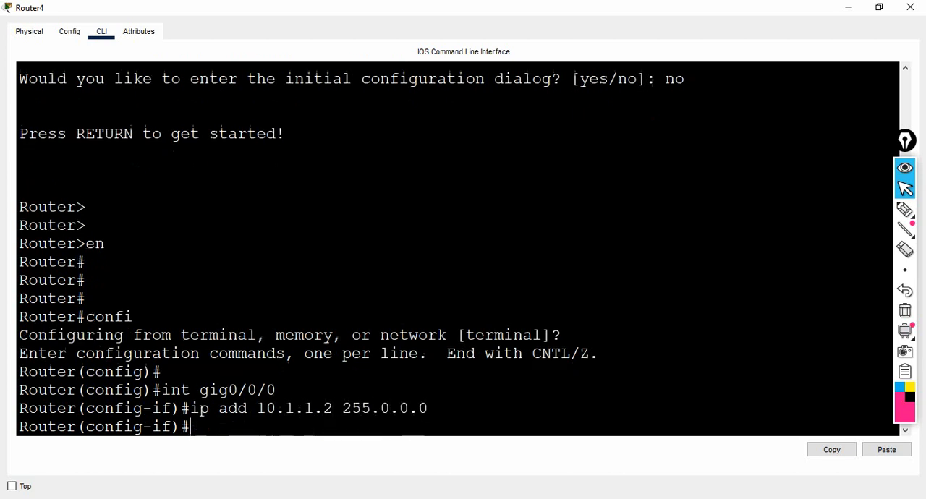
Step: Enable interface gig0/0/0 with no shut
type("no shut")
key("Return")
key("Return")
key("Return")
key("Return")
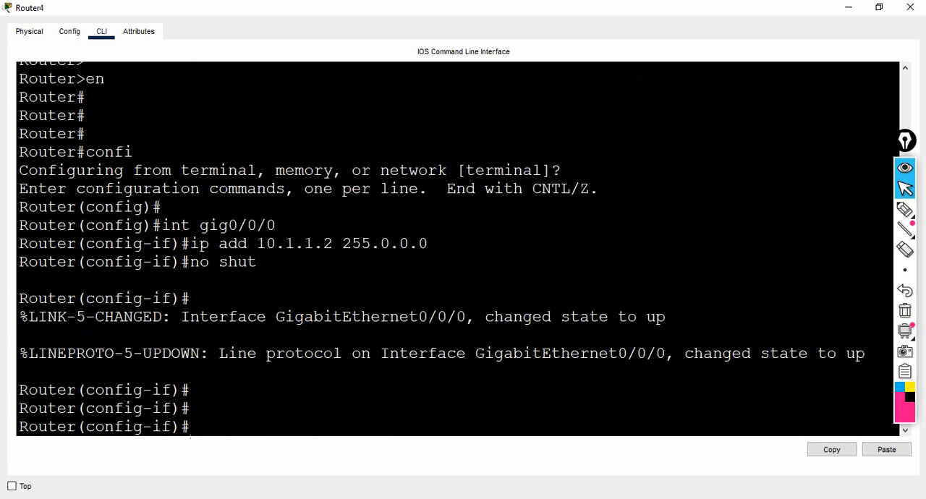
Step: Exit interface and global configuration modes back to Router4's privileged prompt
type("exit")
key("Return")
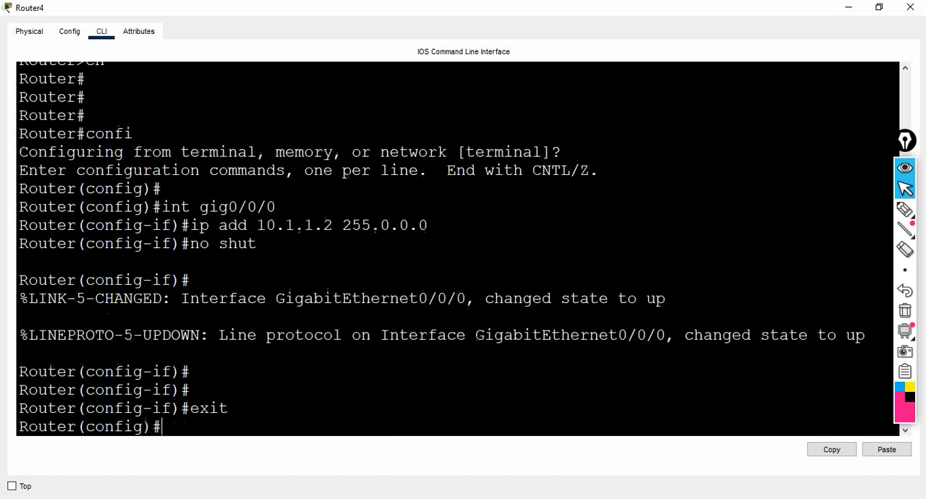
key("Return")
key("Return")
key("Return")
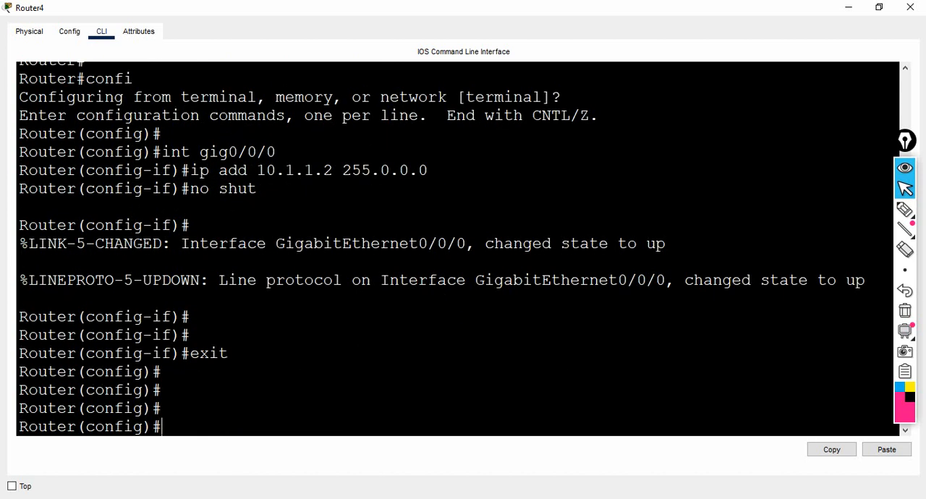
key("Return")
type("exit")
key("Return")
key("Return")
key("Return")
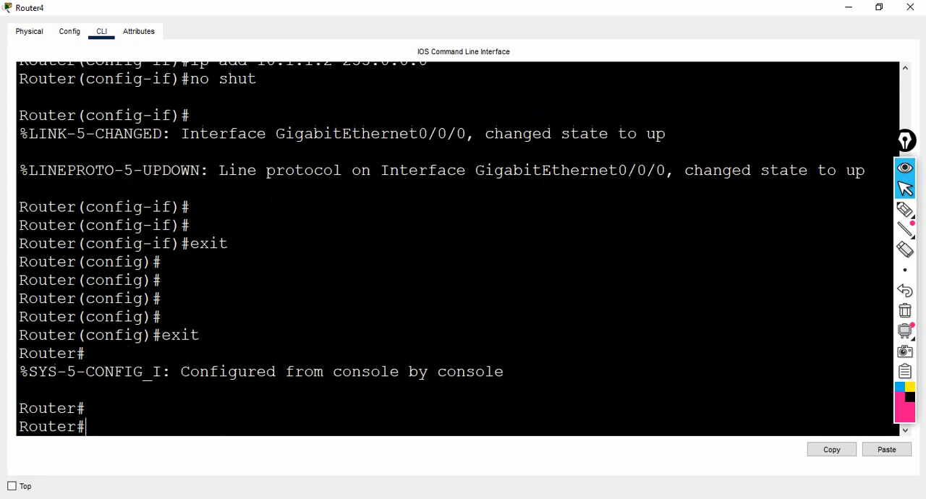
Step: List the available sources for the copy command and examine the tftp: and running-config entries
type("copy ?")
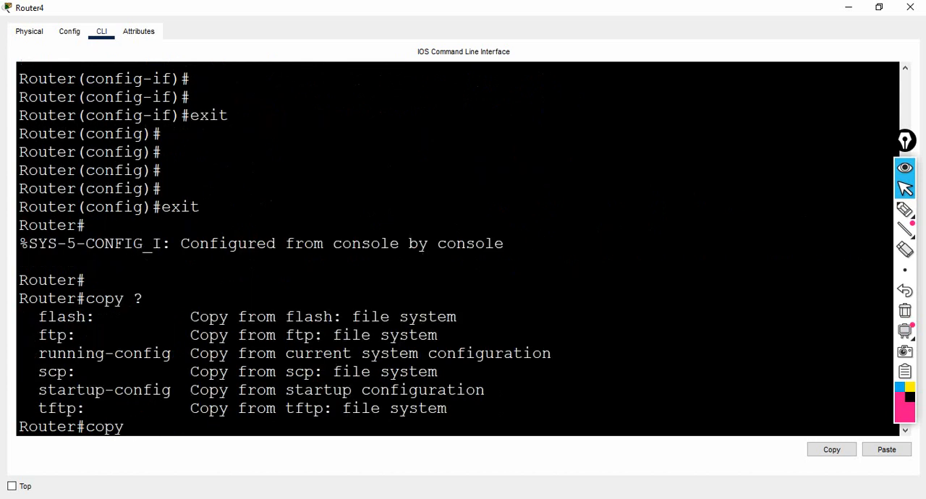
left_click_drag(38, 409, 86, 409)
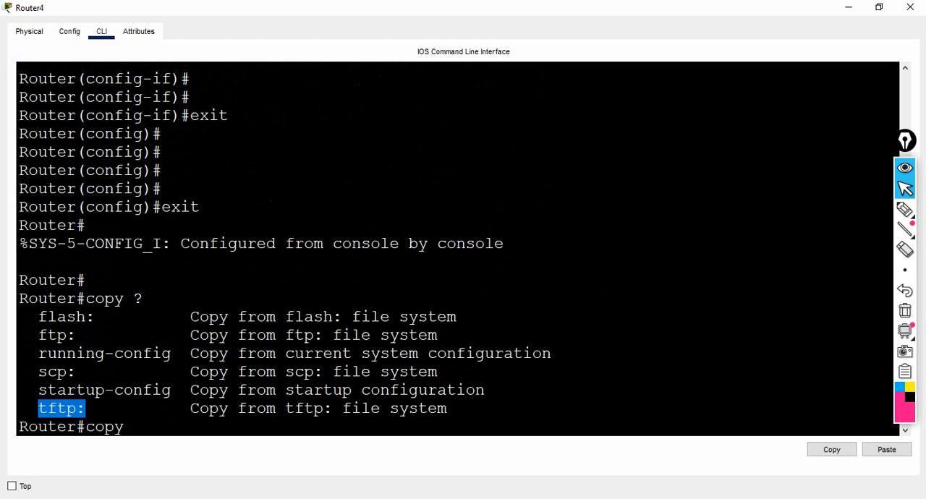
left_click_drag(39, 353, 163, 353)
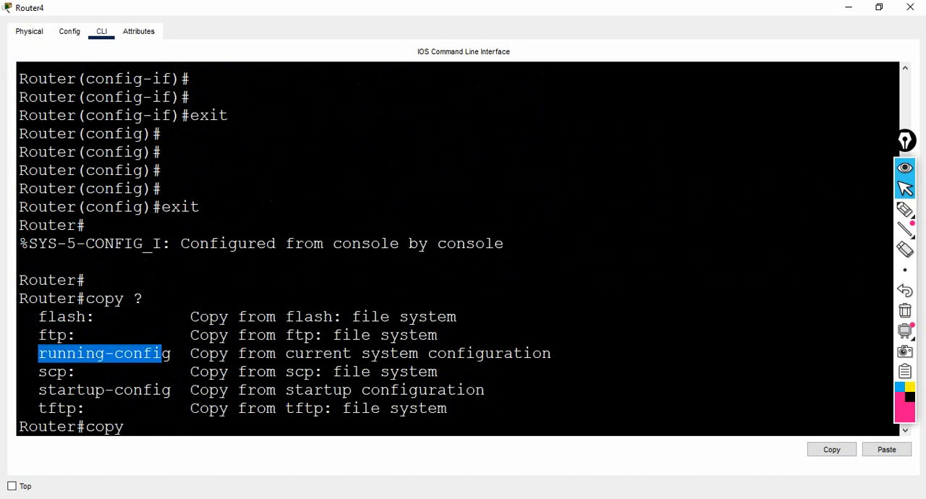
Step: Begin a copy command with tftp: as the source and list its available destinations, examining the running-config entry
left_click(134, 427)
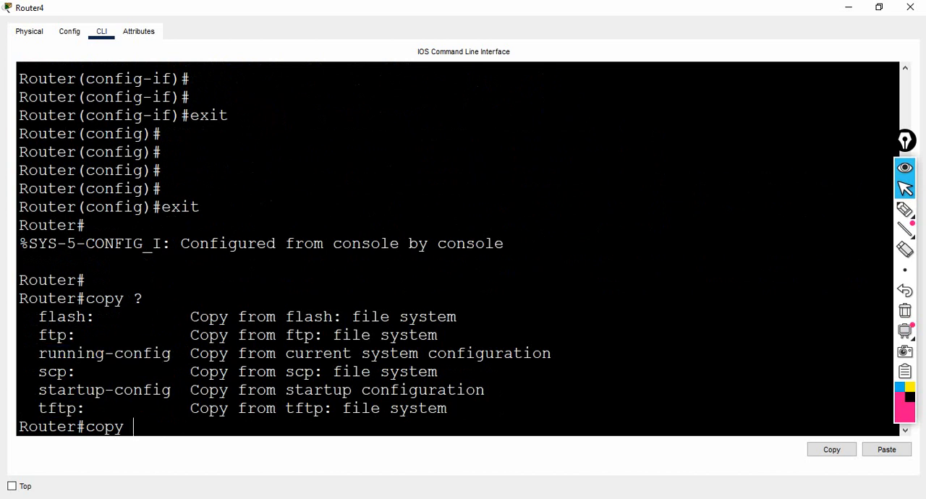
type("tft")
key("Tab")
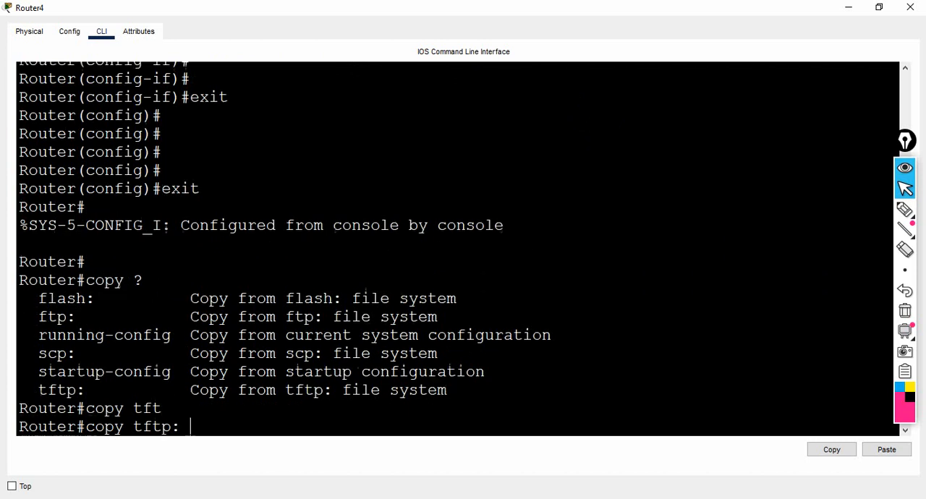
type("?")
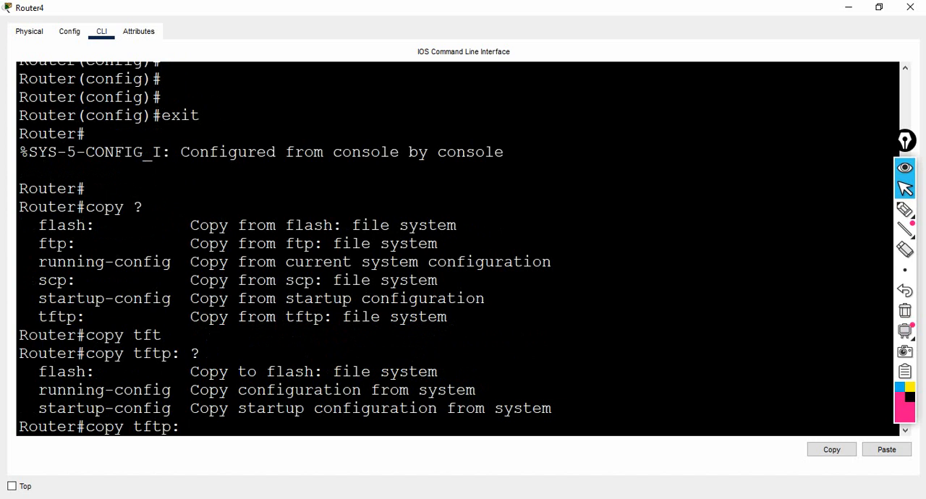
left_click_drag(29, 390, 143, 390)
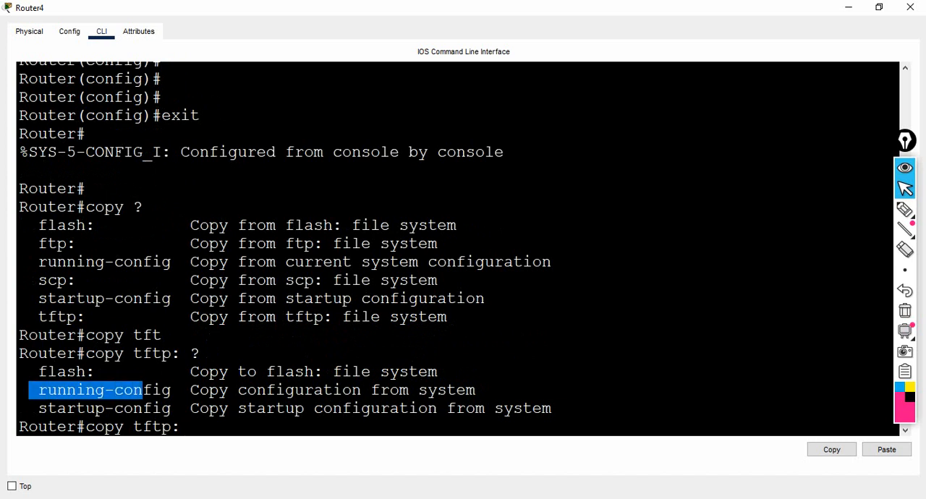
left_click(143, 390)
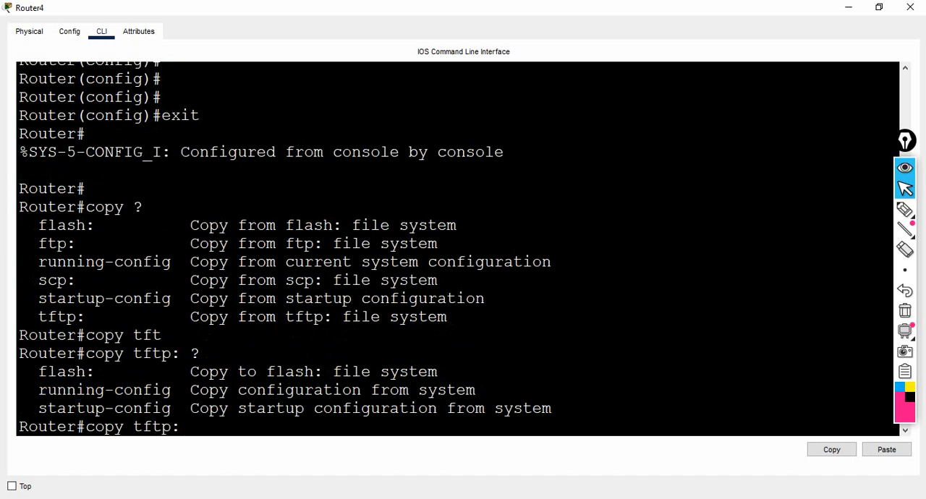
Step: Run copy from tftp: to running-config and give 10.1.1.1 as the remote host address
type("ru")
key("Tab")
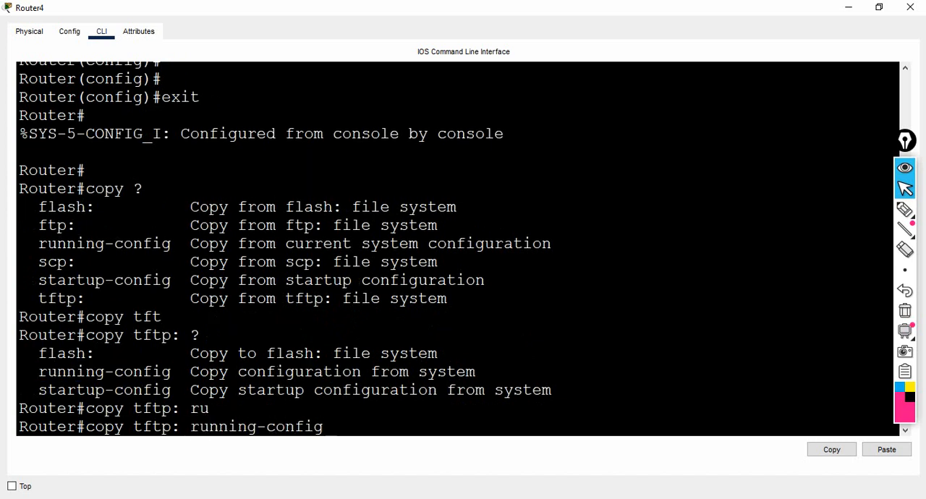
key("Return")
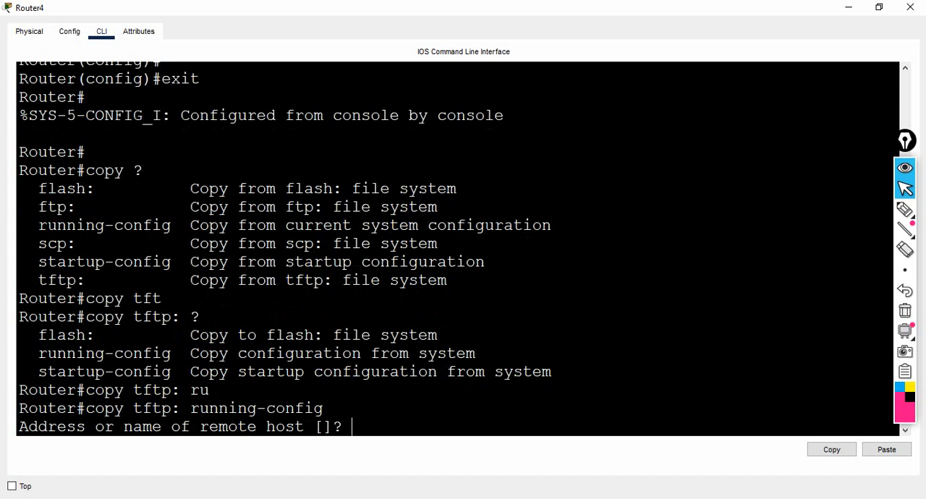
type("10.1.1.1")
key("Return")
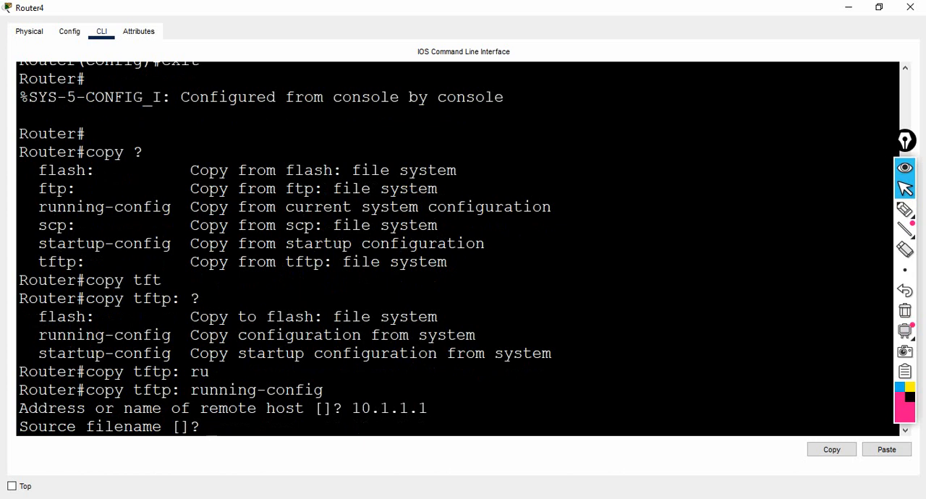
Step: Check the exact name of the ccnanetworking backup in Server2's TFTP file list and return to Router4's console
mouse_move(515, 497)
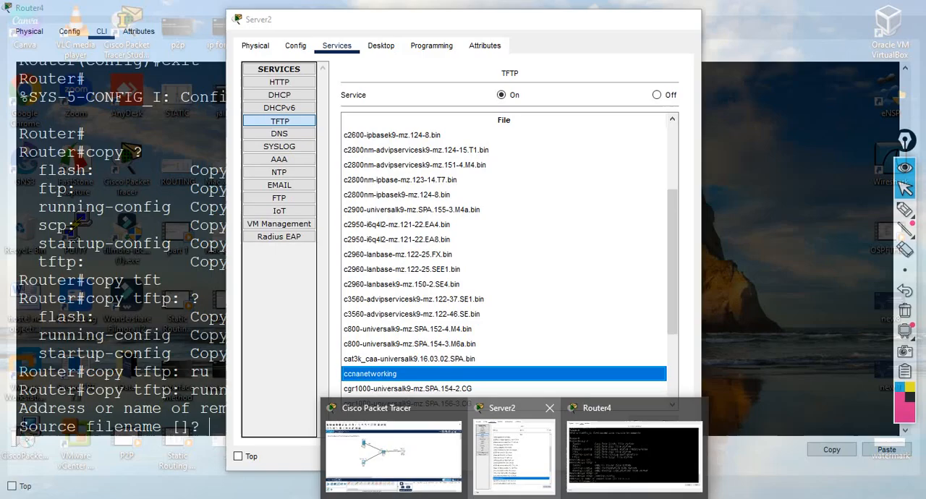
left_click(514, 456)
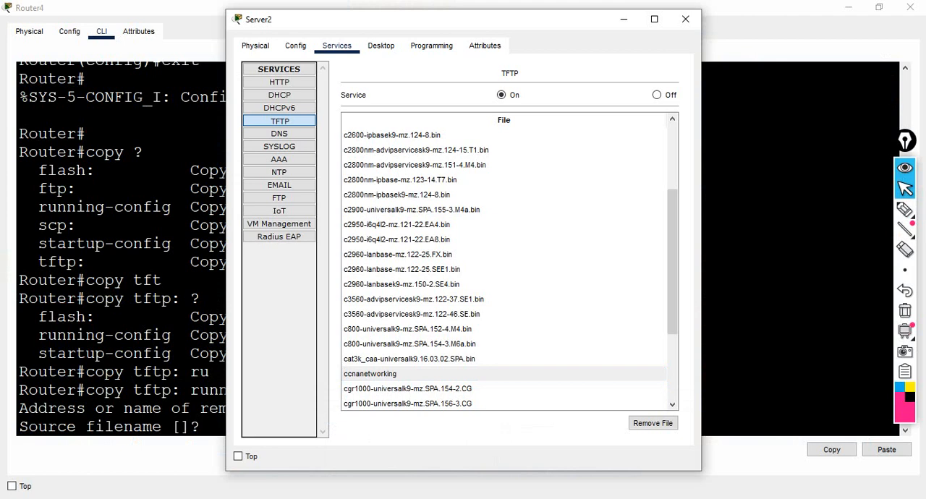
left_click(370, 374)
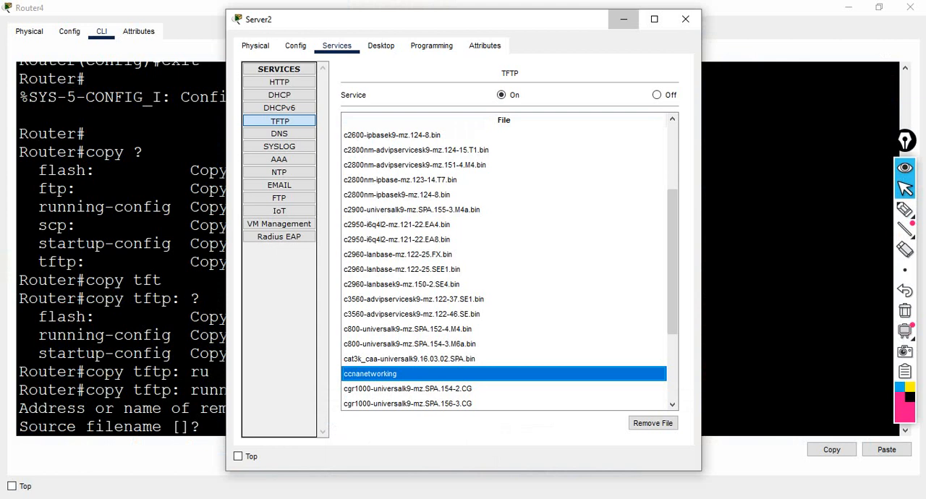
left_click(623, 19)
Step: Give ccnanetworking as the source filename and accept the default running-config destination to restore the backup
type("ccna")
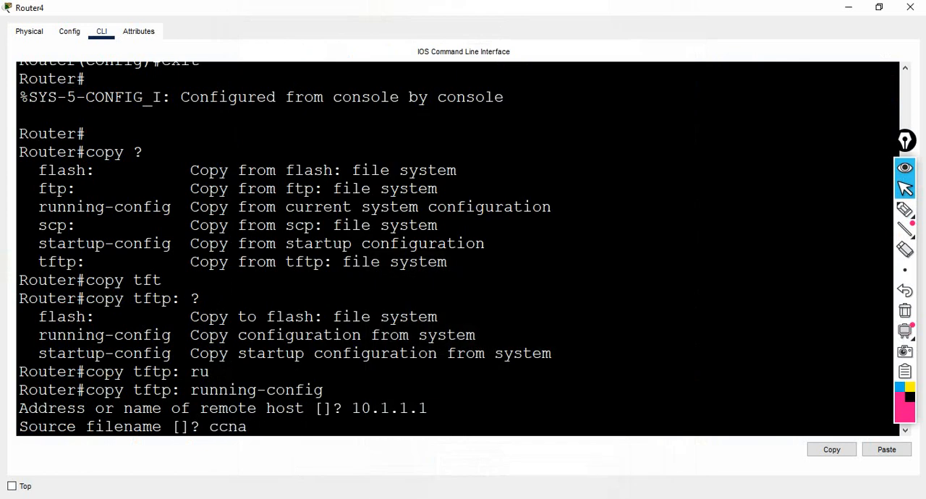
type("networking")
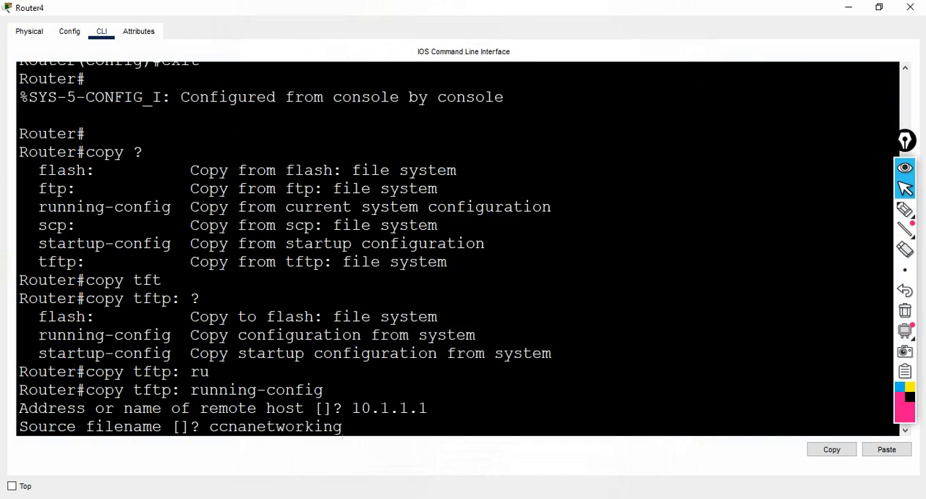
key("Return")
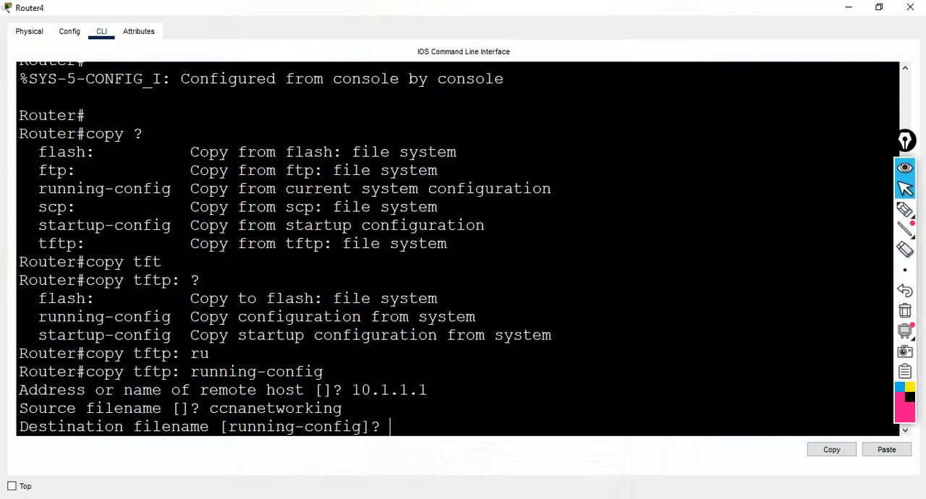
key("alt+Tab")
key("alt+Tab")
key("Return")
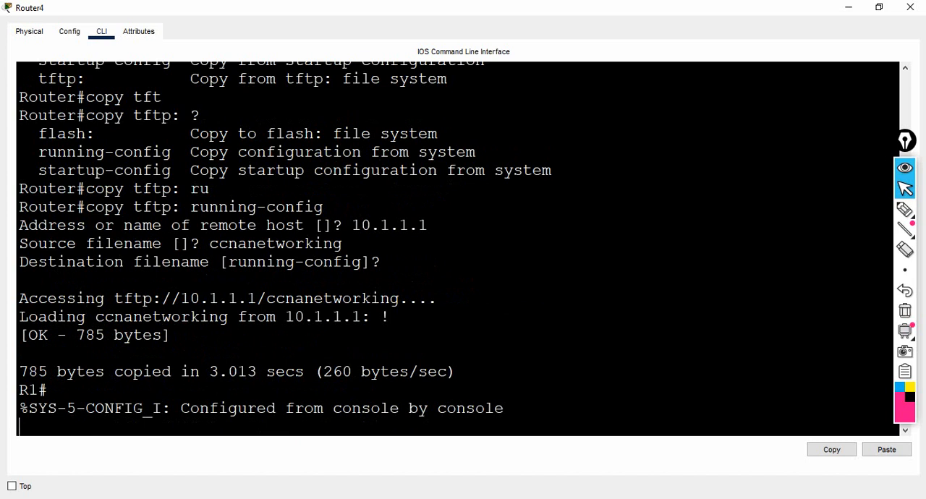
Step: Compare the router's command prompt before and after the restore, and bring up a fresh prompt
left_click_drag(19, 188, 76, 189)
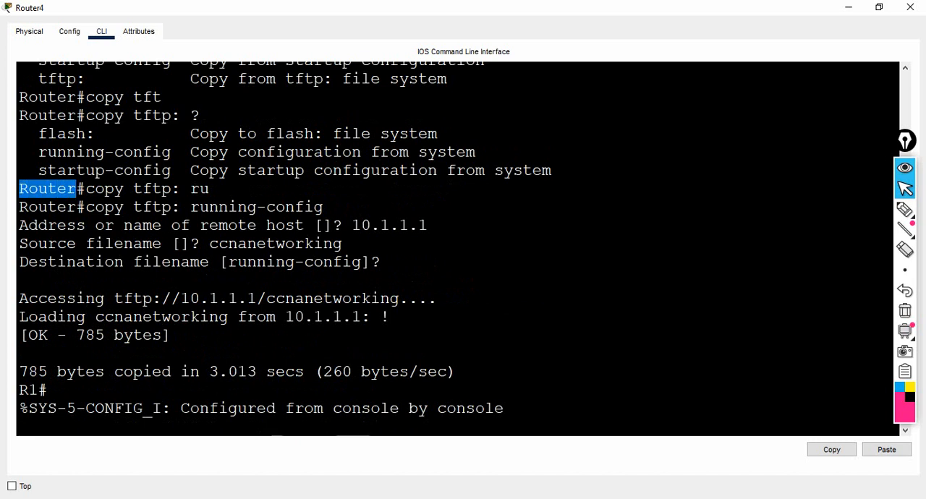
left_click_drag(48, 390, 19, 390)
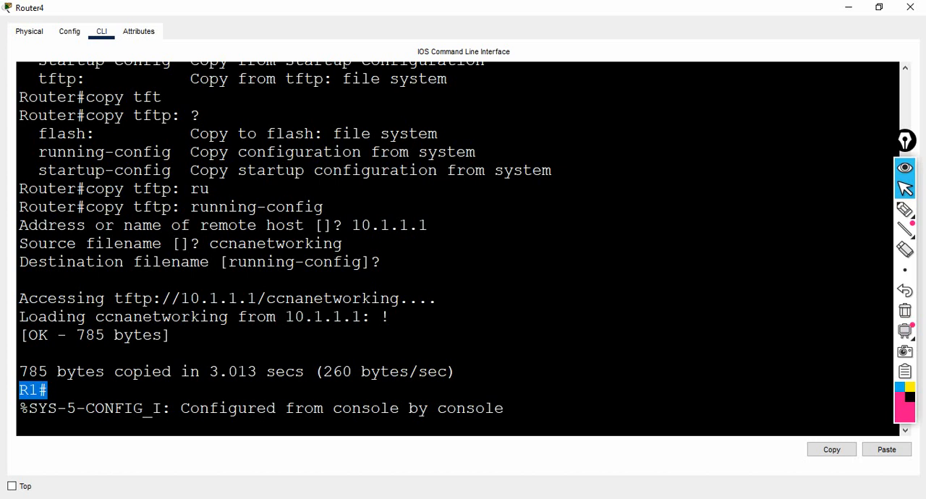
key("Return")
key("Return")
key("Return")
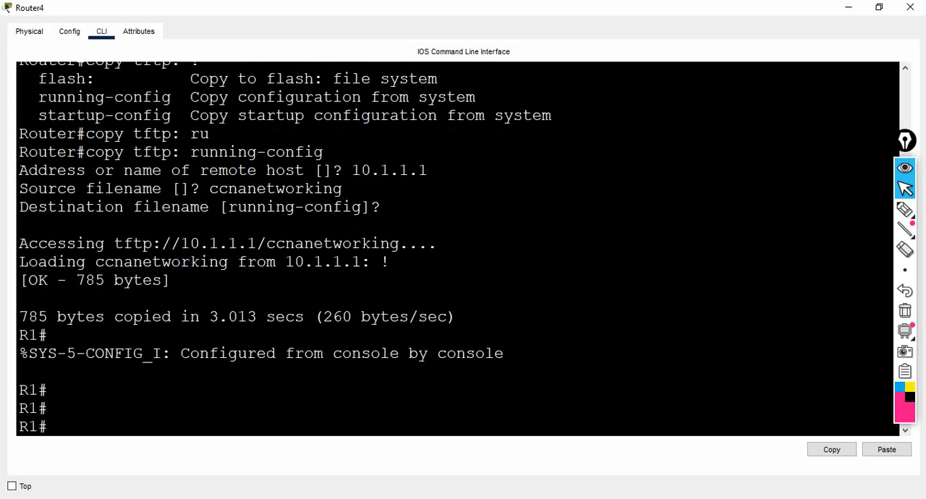
Step: Display the running configuration with show run and examine its hostname and enable password lines
type("show run")
key("Return")
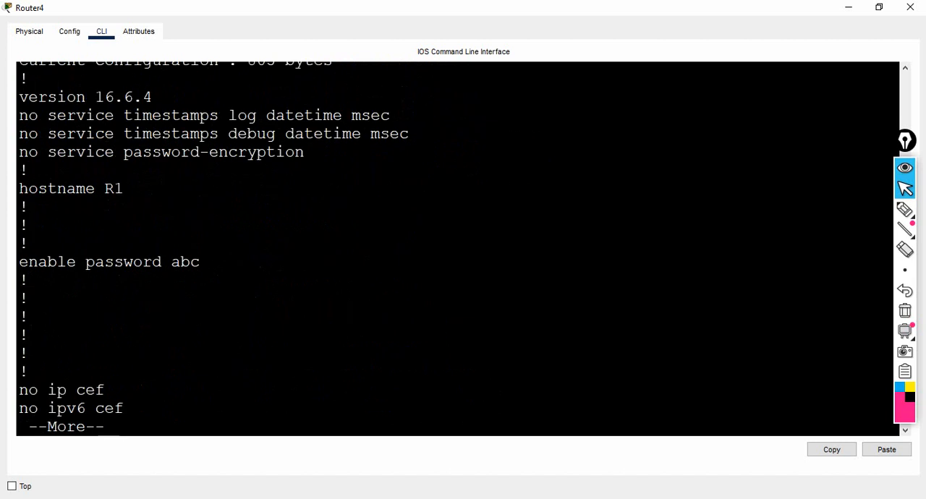
key("Return")
key("Return")
key("Return")
key("Return")
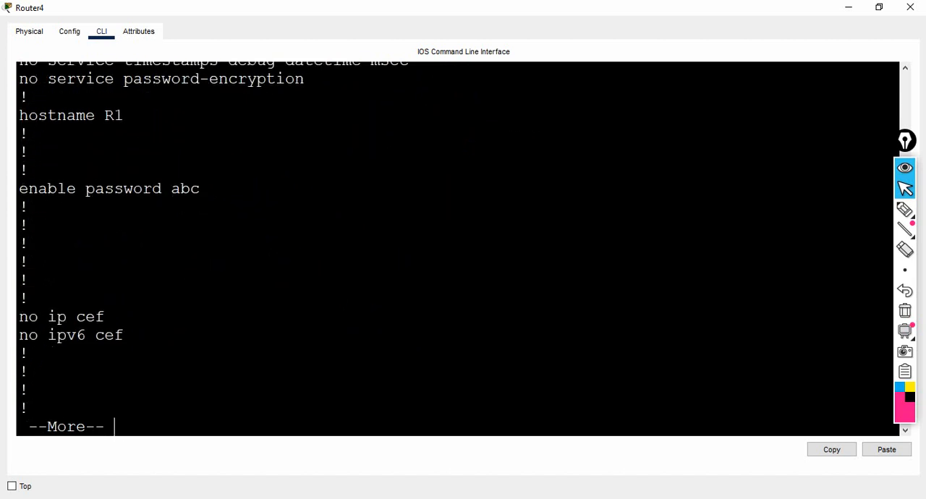
left_click_drag(18, 189, 201, 188)
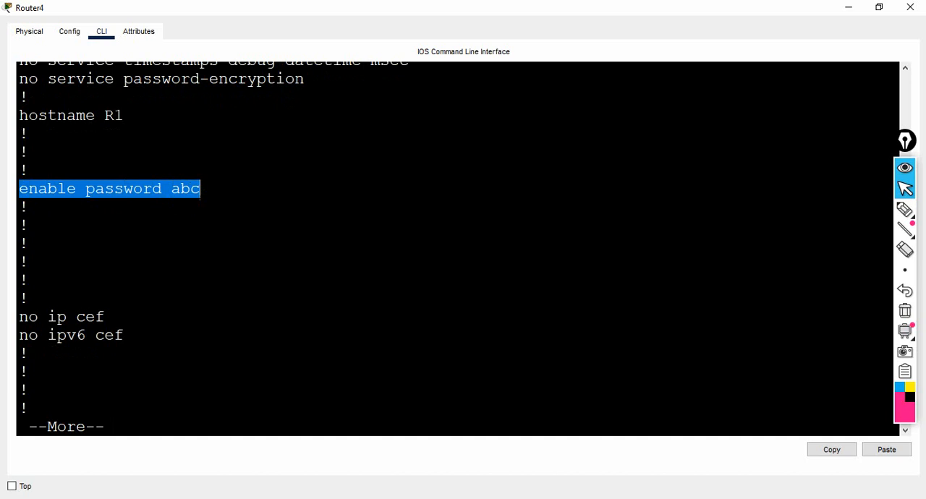
Step: Page through the rest of the running configuration, examining the interface addresses and vty line settings
key("Return")
key("Return")
key("Return")
key("Return")
key("Return")
key("Return")
key("Return")
key("Return")
key("Return")
key("Return")
key("Return")
key("Return")
key("Return")
key("Return")
key("Return")
key("Return")
key("Return")
key("Return")
key("Return")
key("Return")
key("Return")
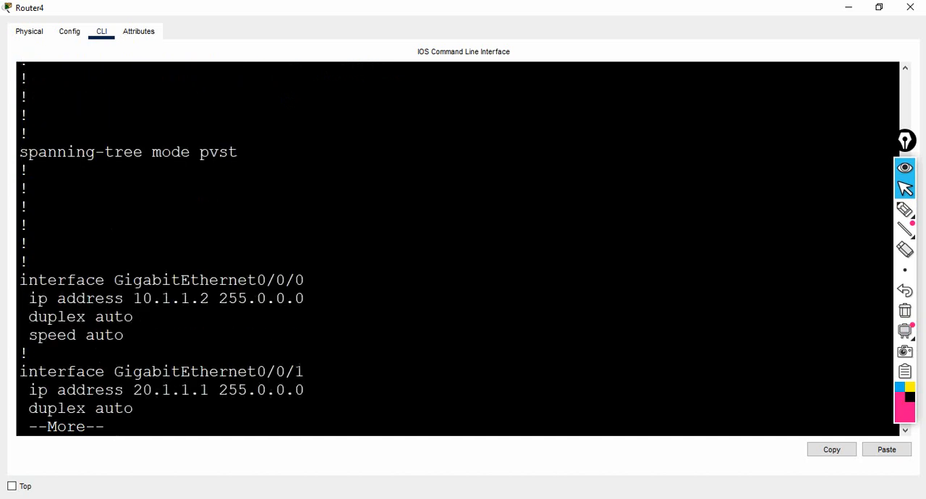
key("Return")
key("Return")
key("Return")
key("Return")
key("Return")
key("Return")
key("Return")
key("Return")
key("Return")
key("Return")
key("Return")
key("Return")
key("Return")
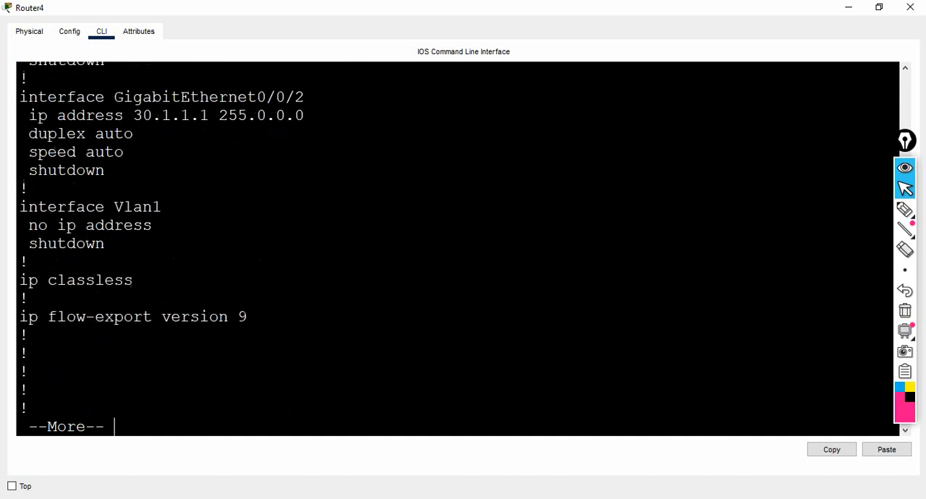
key("Return")
key("Return")
key("Return")
key("Return")
key("Return")
key("Return")
key("Return")
key("Return")
key("Return")
key("Return")
key("Return")
key("Return")
key("Return")
key("Return")
key("Return")
key("Return")
key("Return")
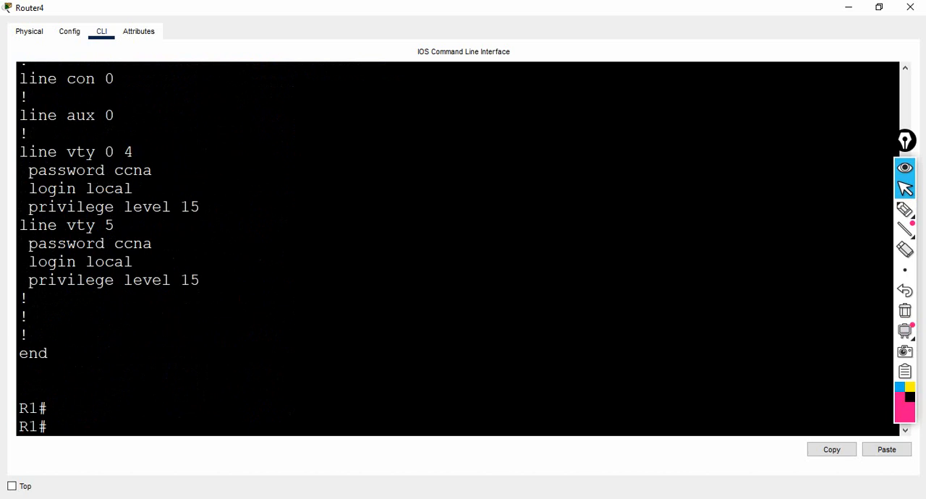
key("Return")
key("Return")
key("Return")
key("Return")
key("Return")
key("Return")
key("Return")
key("Return")
key("Return")
key("Return")
key("Return")
key("Return")
key("Return")
key("Return")
key("Return")
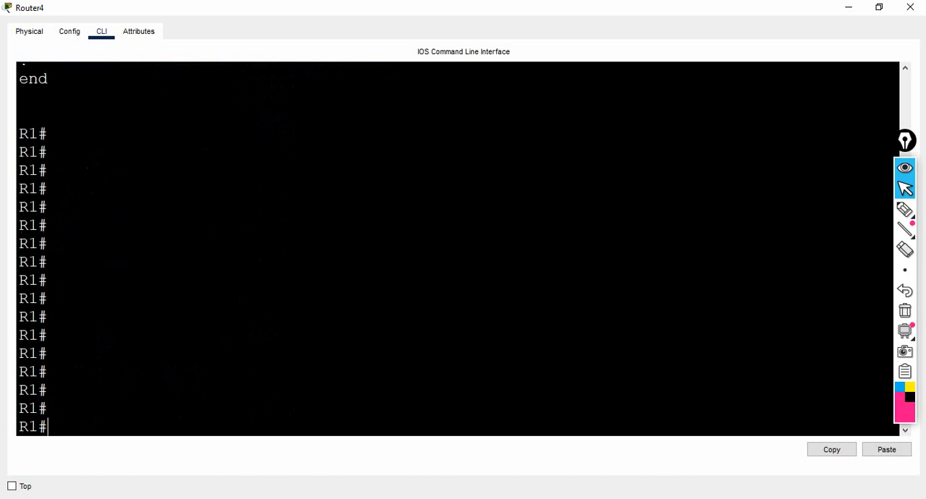
Step: Log out of the privileged session with exit and start a new console session
type("exit")
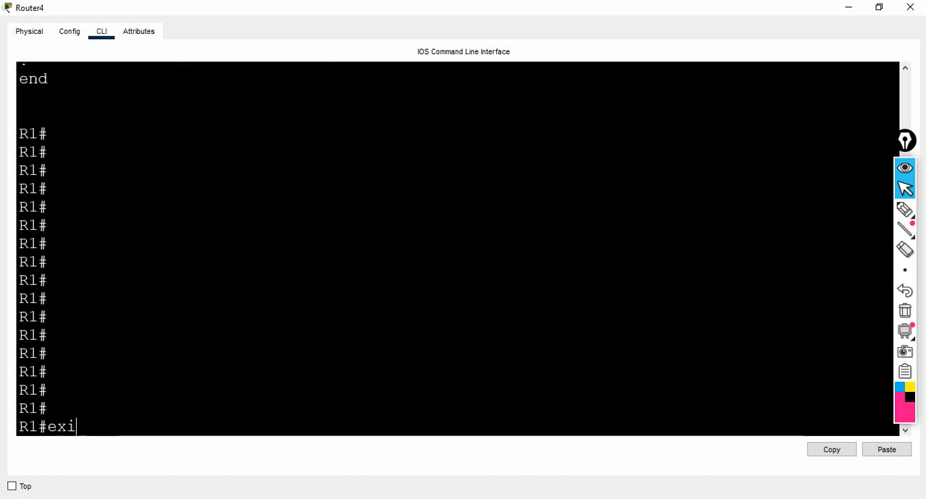
key("Return")
Step: Enter privileged mode with en, supplying the restored enable password
key("Return")
key("Return")
key("Return")
type("en")
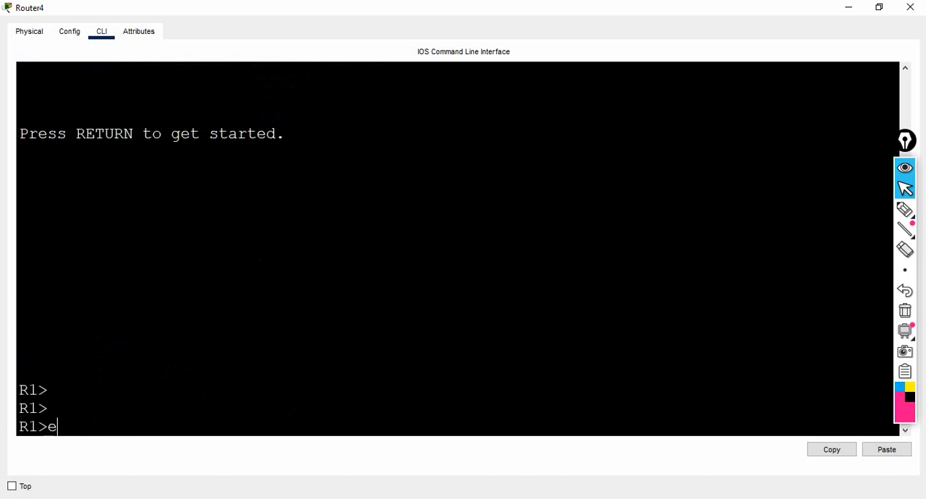
key("Return")
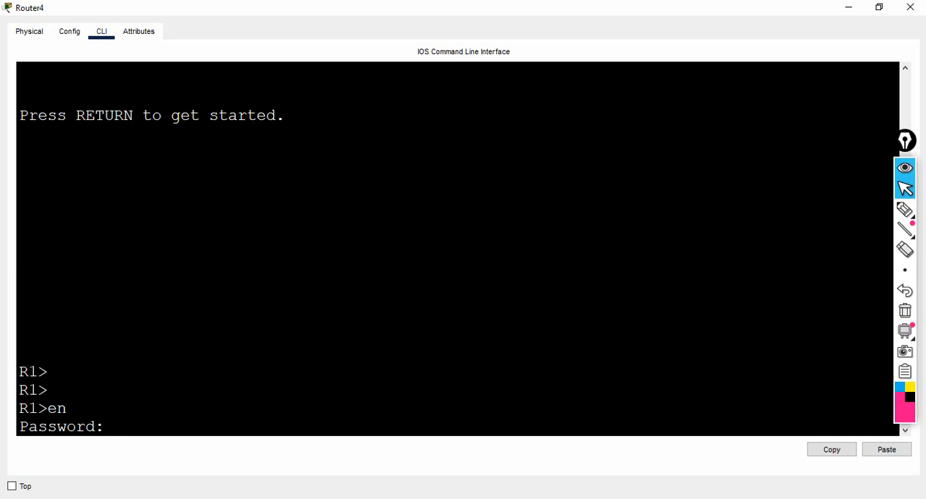
key("Return")
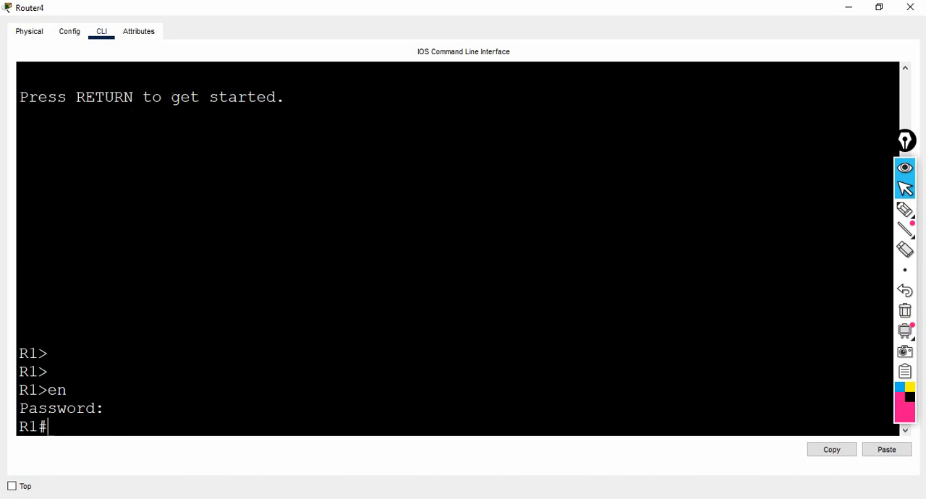
key("Return")
key("Return")
key("Return")
key("Return")
key("Return")
key("Return")
key("Return")
key("Return")
key("Return")
key("Return")
key("Return")
key("Return")
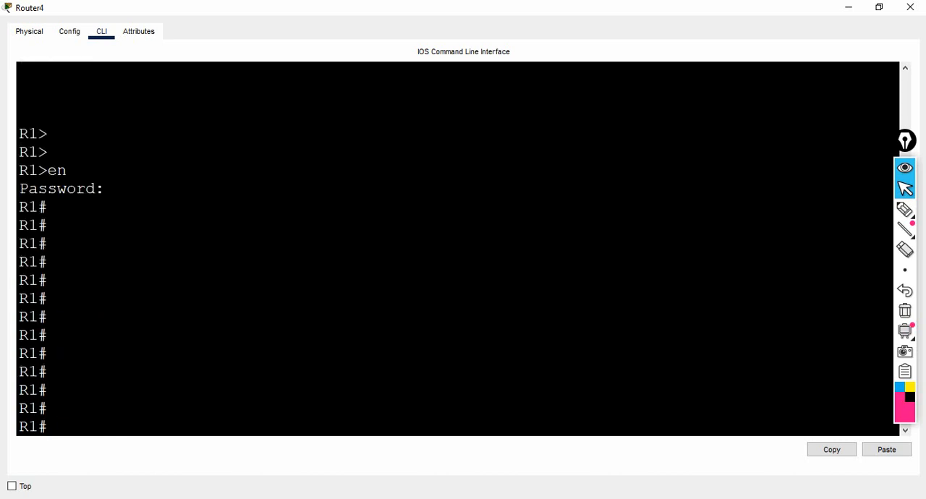